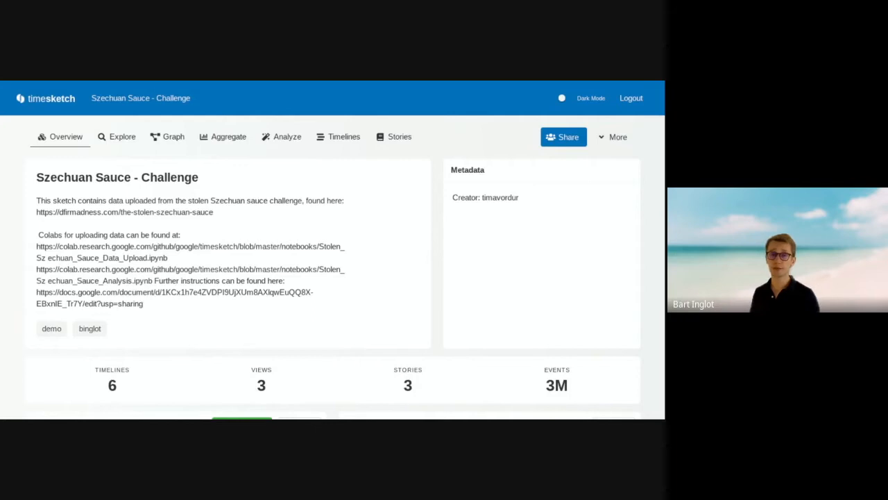
# Examine the sketch's timelines, saved searches, saved graphs and stories on its overview, and open the Explore view
pyautogui.scroll(-5, 478, 342)
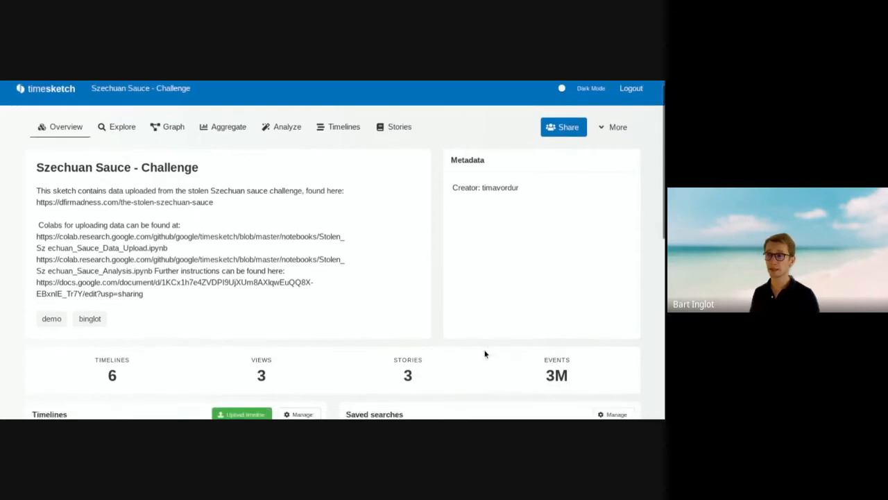
pyautogui.scroll(-1, 412, 313)
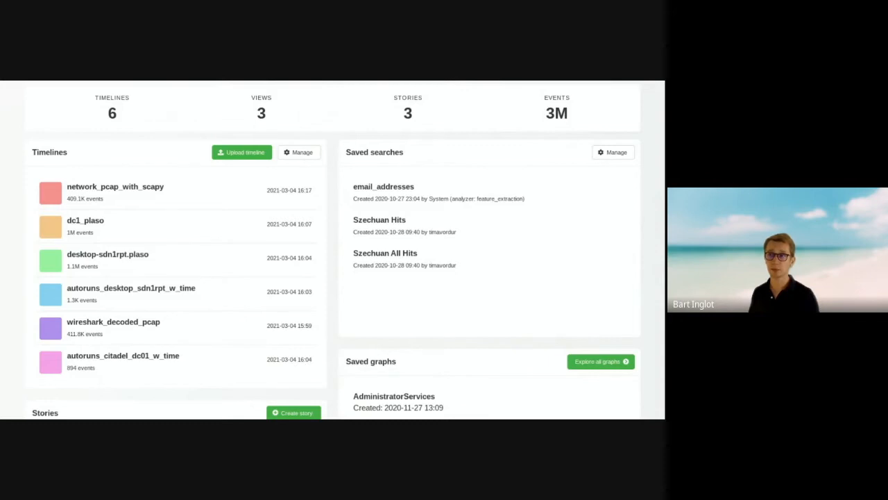
pyautogui.moveTo(267, 190); pyautogui.dragTo(316, 194)
pyautogui.click(315, 194)
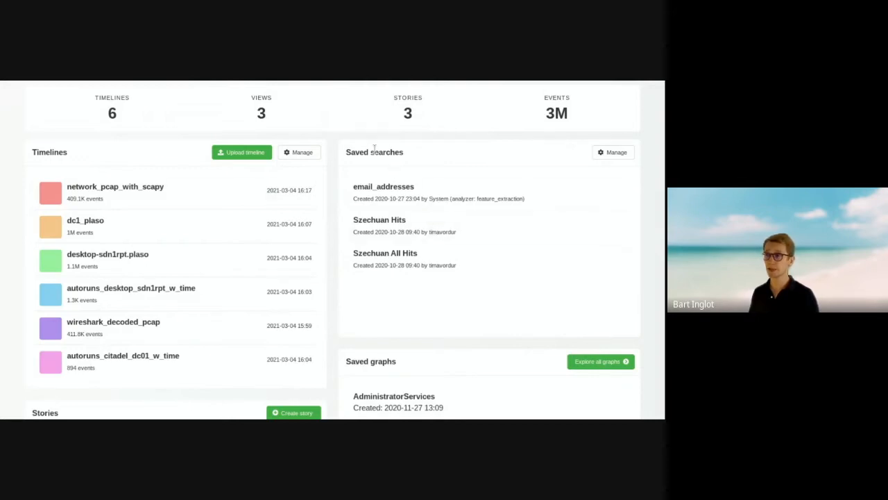
pyautogui.scroll(-2, 452, 301)
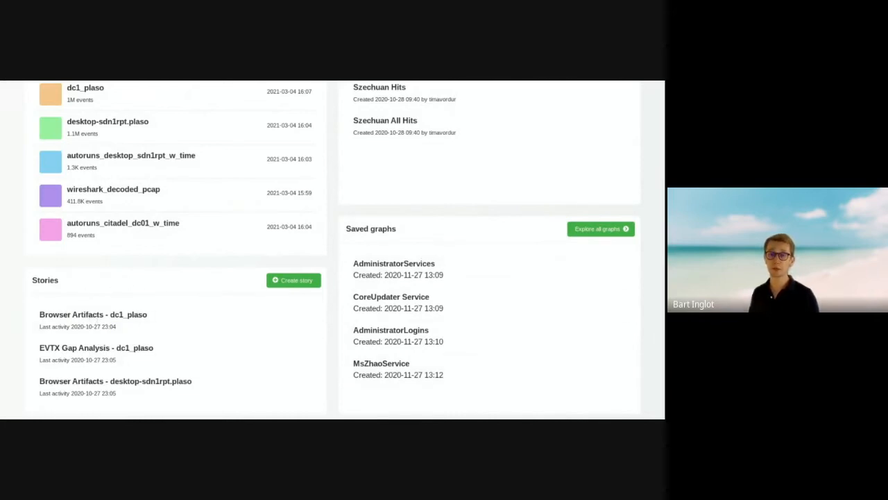
pyautogui.scroll(5, 360, 291)
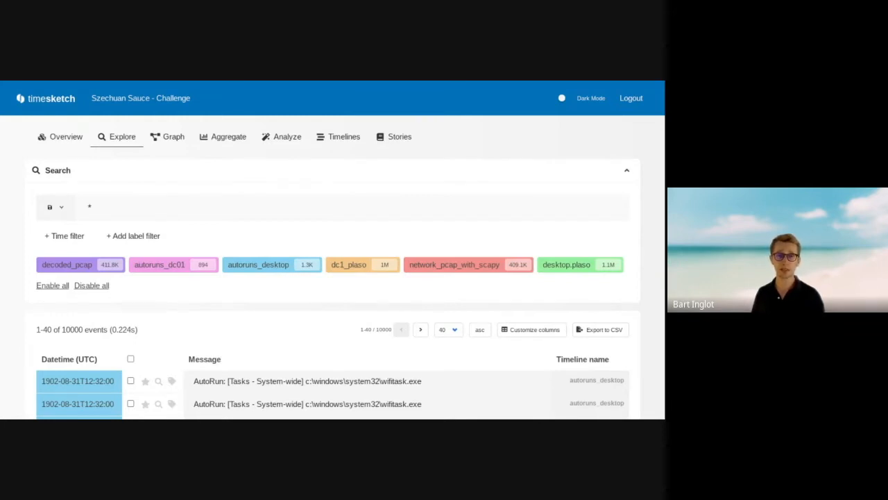
# Collapse and re-expand the search section, and search all timelines for wifitask.exe
pyautogui.click(632, 170)
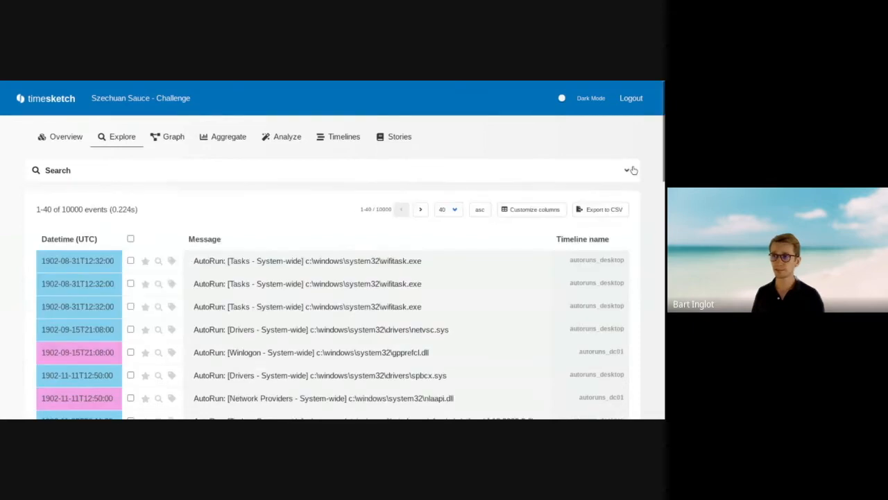
pyautogui.click(628, 170)
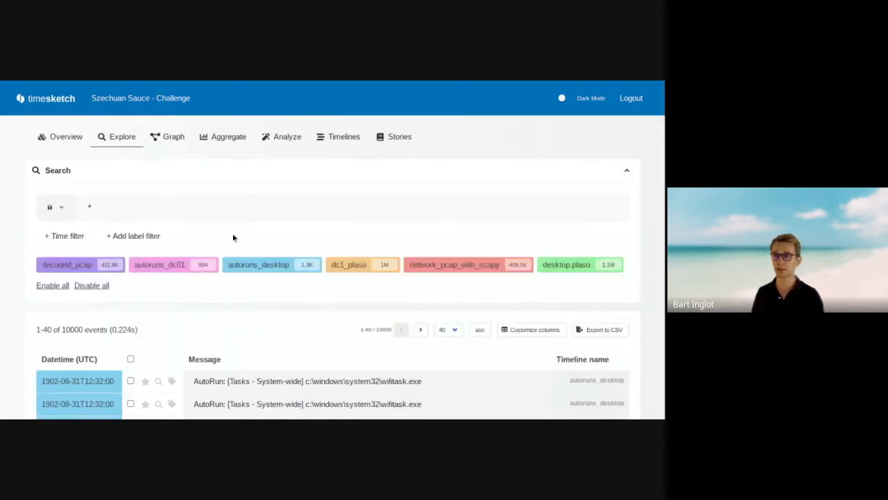
pyautogui.click(90, 207)
pyautogui.press('BackSpace')
pyautogui.write('wifitask.exe')
pyautogui.press('Return')
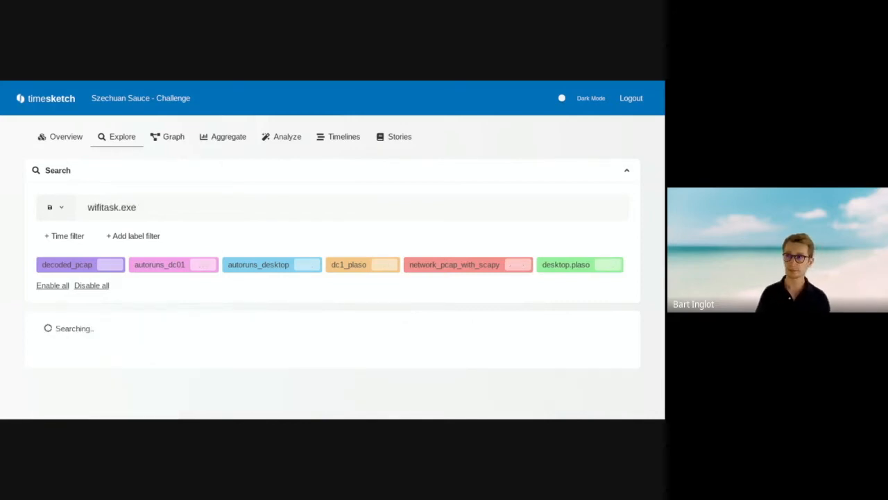
# Restrict the search to the dc1_plaso and autoruns_desktop timelines, and re-enable all timelines
pyautogui.scroll(-3, 243, 195)
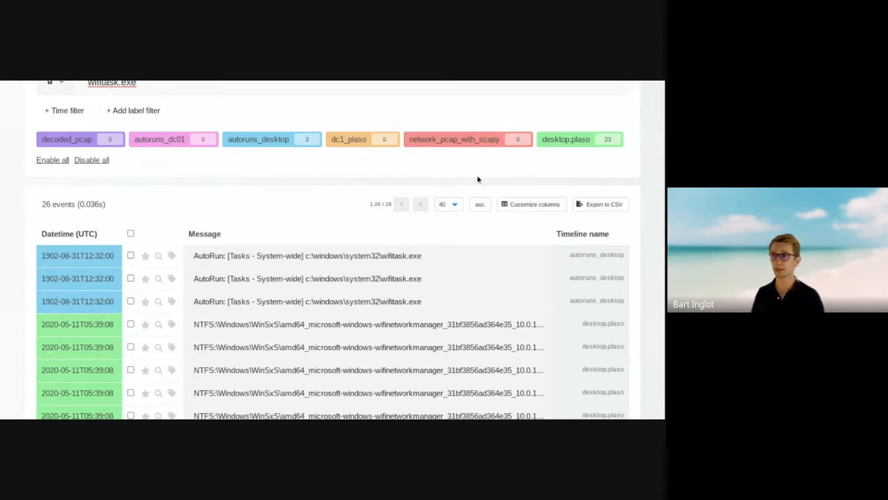
pyautogui.click(102, 160)
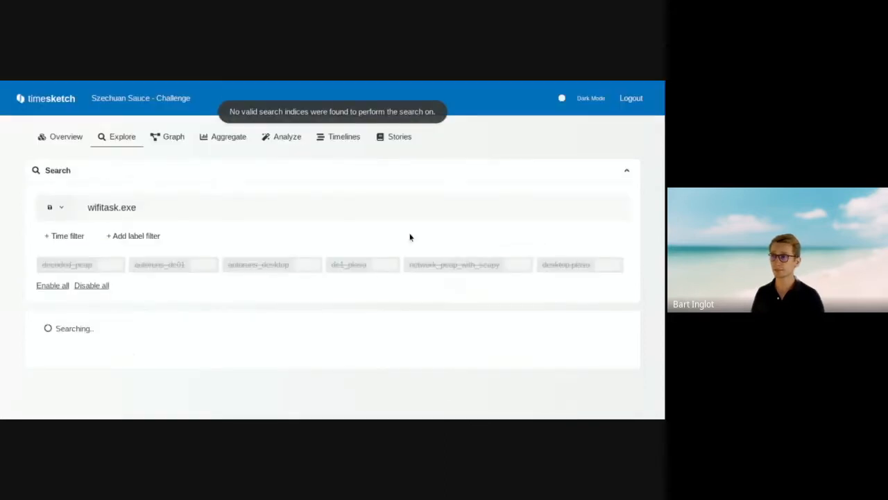
pyautogui.click(340, 264)
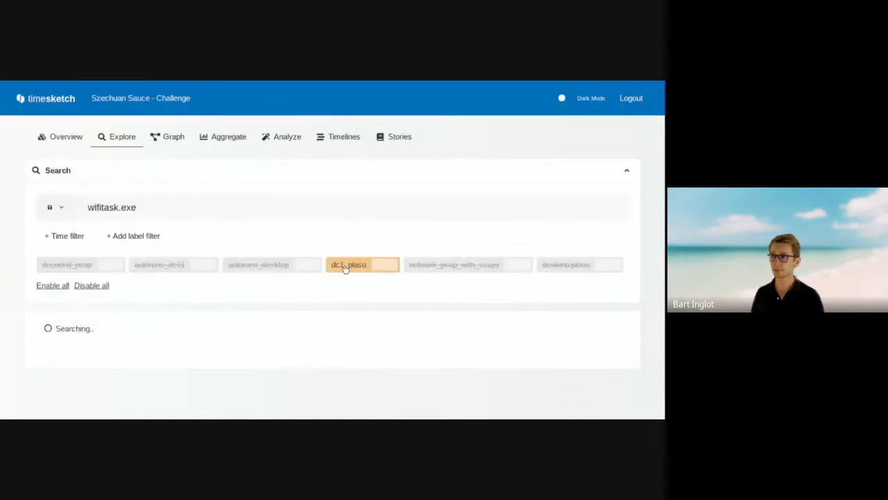
pyautogui.click(272, 263)
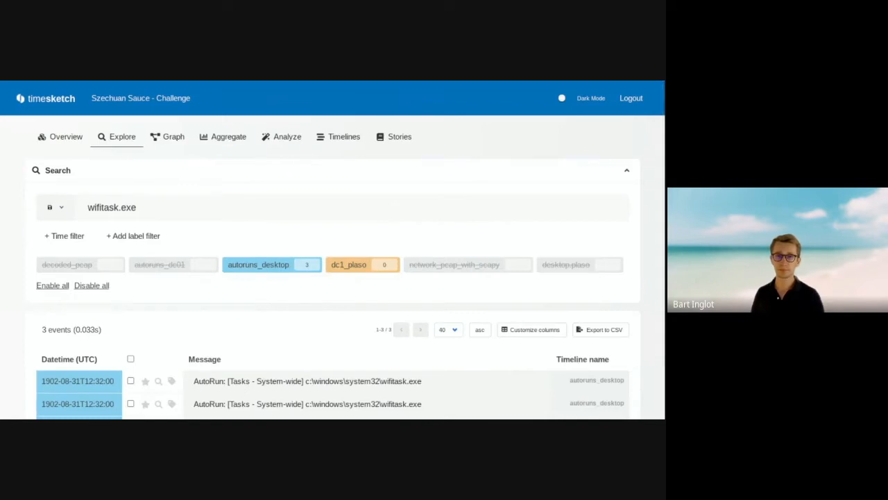
pyautogui.click(59, 285)
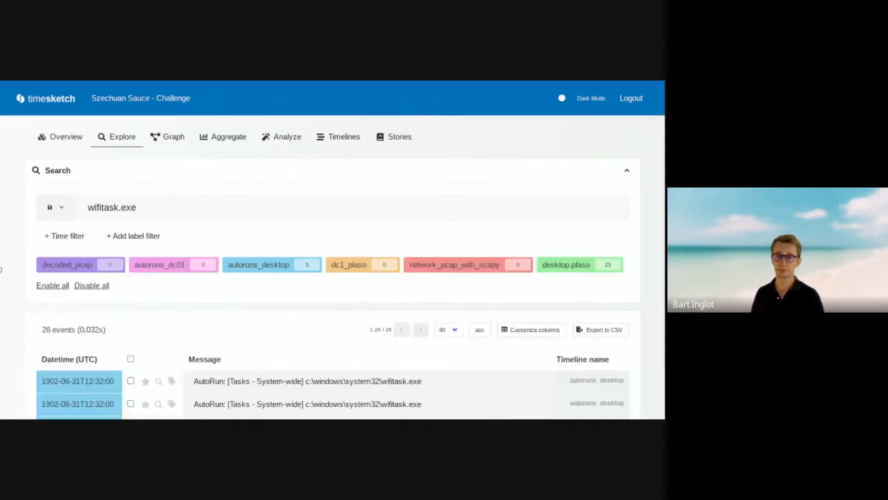
# Create a time filter covering 5 days before and 5 days after 2020-05-11
pyautogui.scroll(-2, 254, 268)
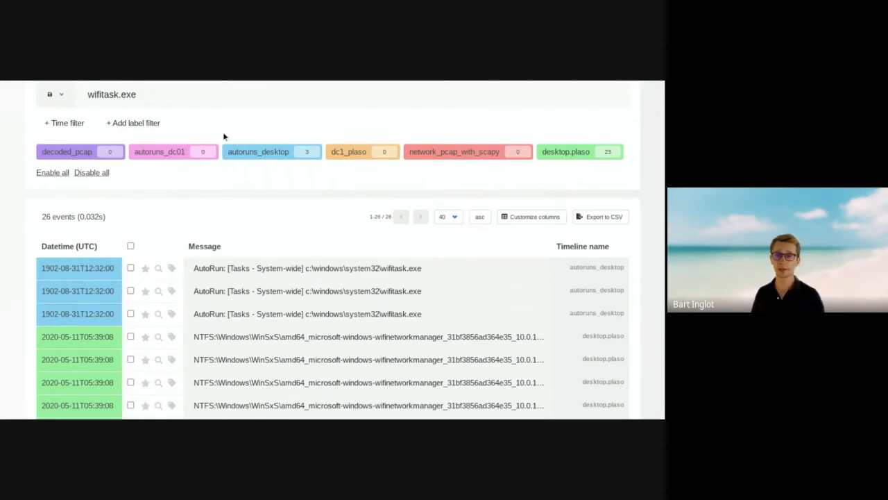
pyautogui.click(72, 124)
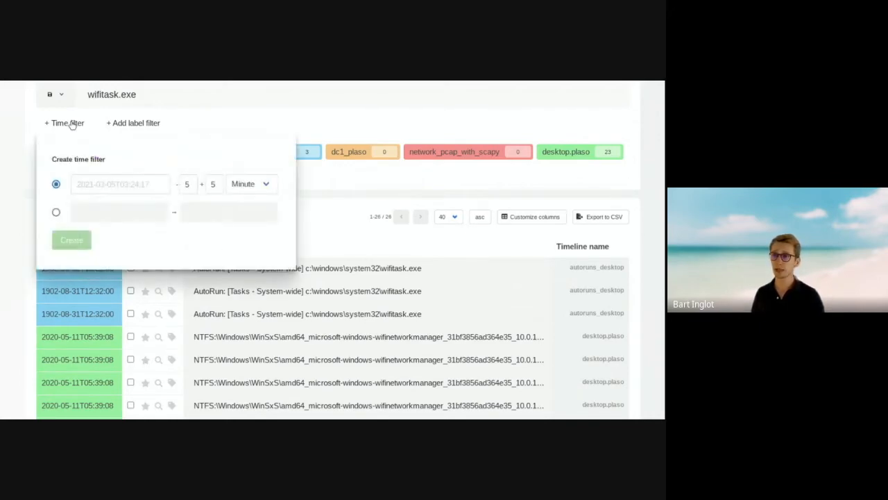
pyautogui.click(97, 185)
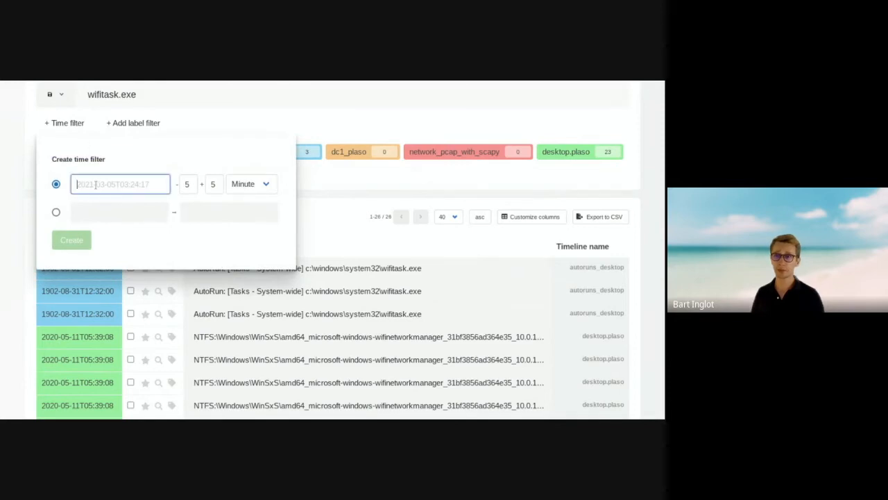
pyautogui.write('202')
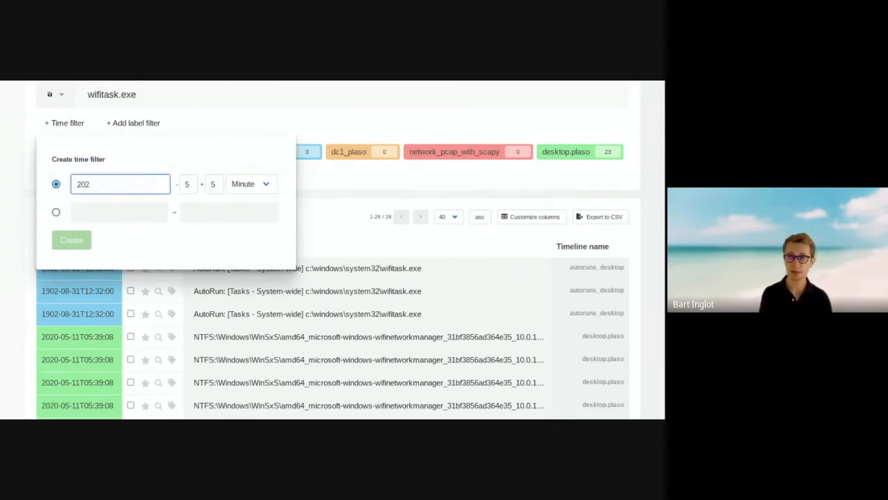
pyautogui.write('0-05-11')
pyautogui.press('Tab')
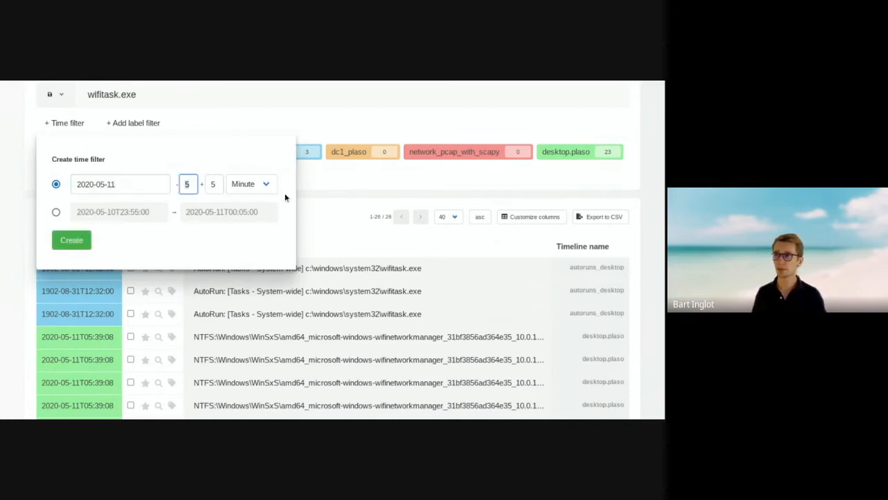
pyautogui.click(271, 196)
pyautogui.click(252, 254)
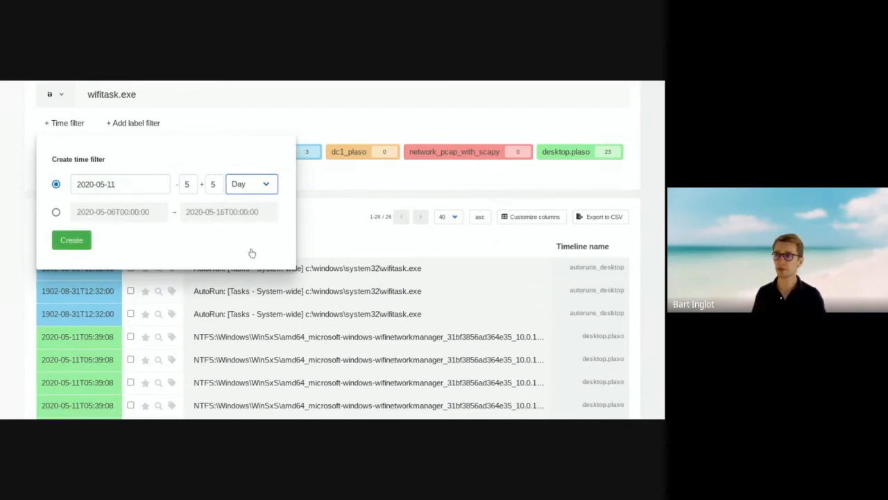
pyautogui.click(57, 213)
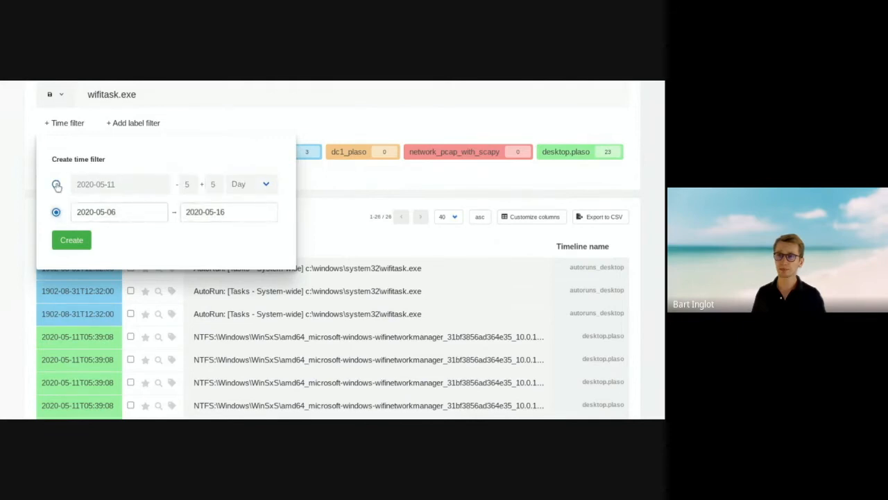
pyautogui.click(56, 185)
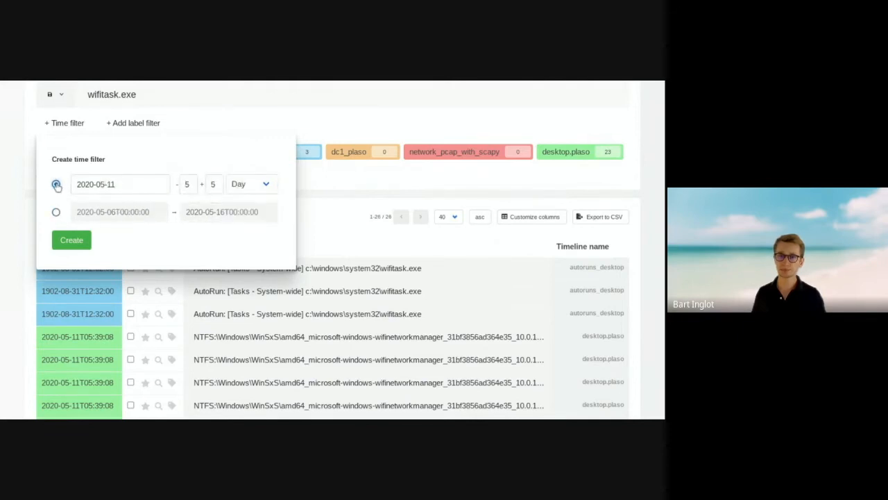
pyautogui.click(81, 242)
# Create a second time filter of 5 minutes either side of the first event's copied timestamp, 2020-05-11T05:39:08
pyautogui.scroll(-1, 118, 250)
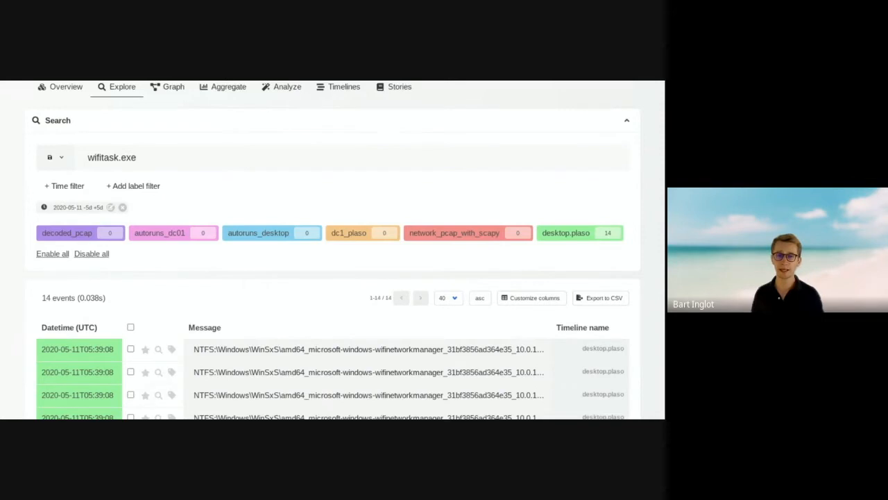
pyautogui.moveTo(41, 346); pyautogui.dragTo(126, 360)
pyautogui.hotkey('ctrl', 'c')
pyautogui.click(74, 186)
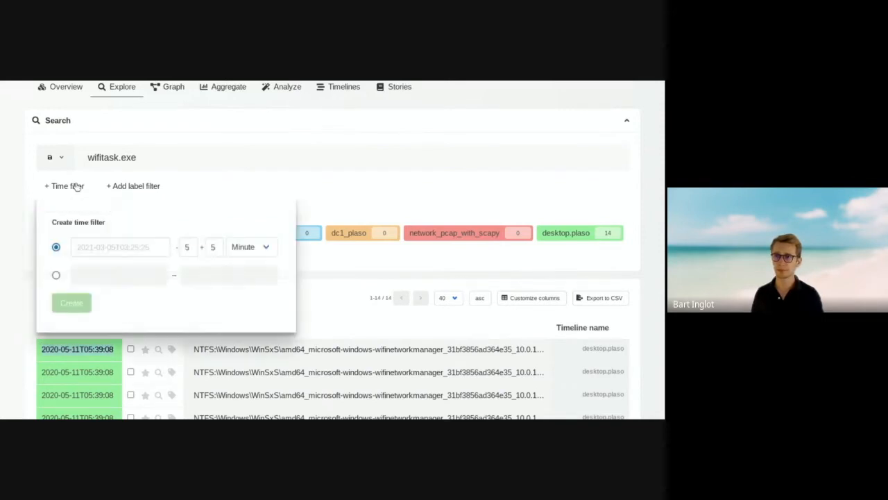
pyautogui.click(108, 246)
pyautogui.hotkey('ctrl', 'v')
pyautogui.click(188, 247)
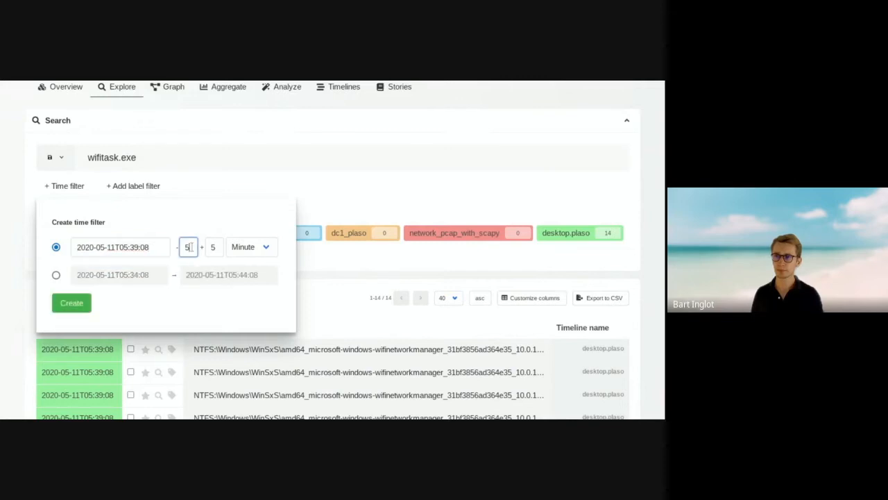
pyautogui.click(64, 303)
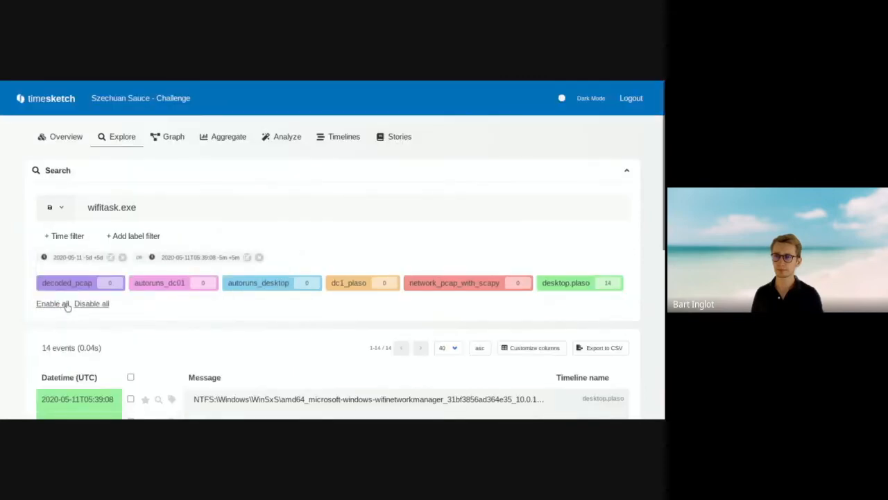
# Disable the 5-day time filter, and switch the 5-minute time filter off and back on
pyautogui.scroll(-3, 64, 307)
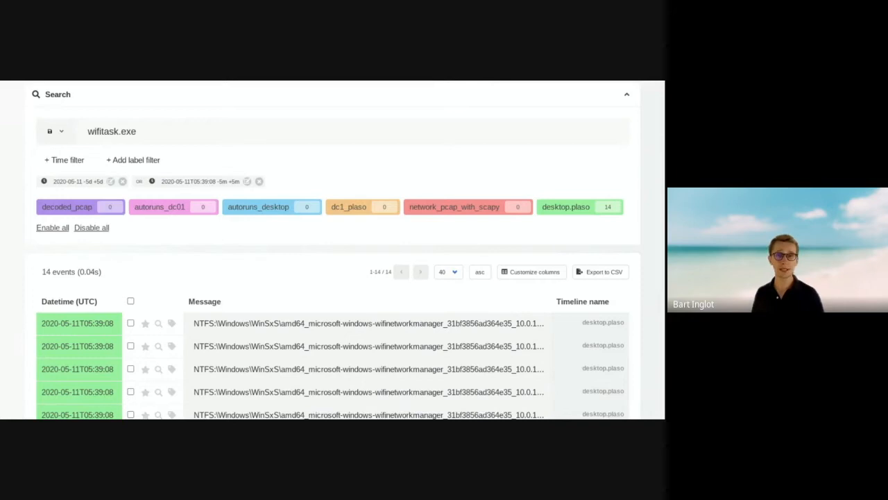
pyautogui.click(93, 183)
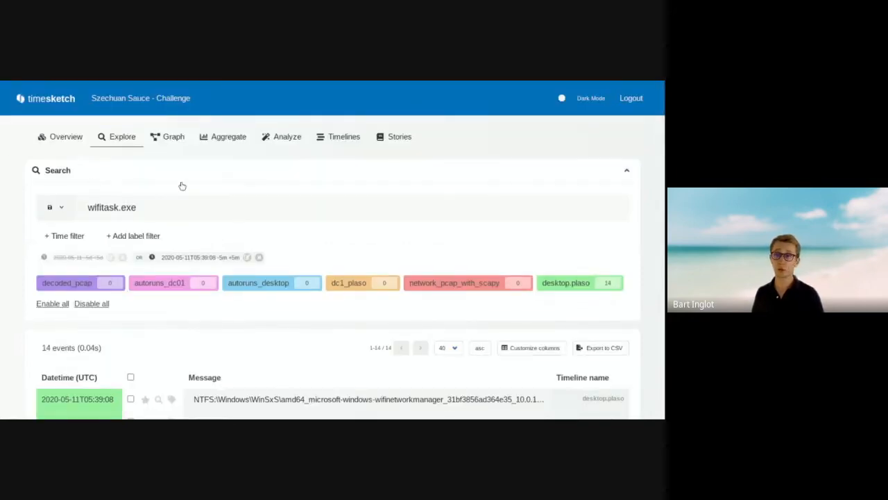
pyautogui.click(203, 256)
pyautogui.click(211, 257)
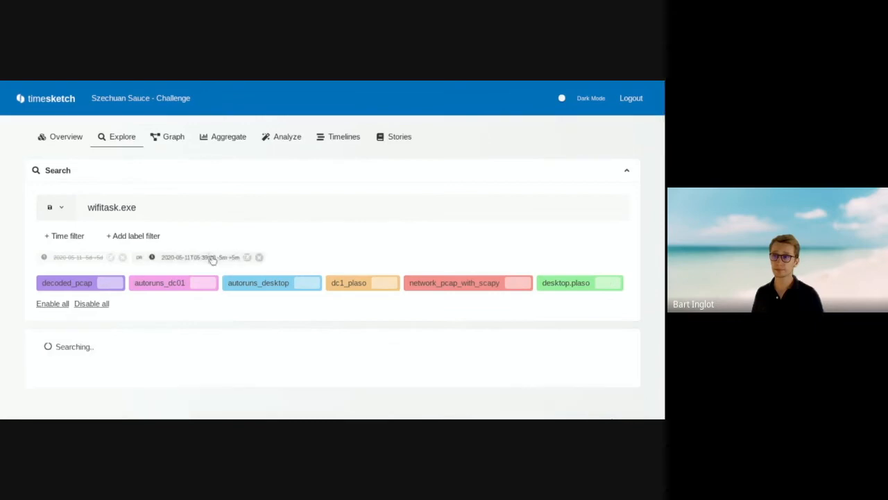
# Change the 2020-05-11T05:39:08 time filter to 5 seconds before and after, and remove that filter
pyautogui.click(247, 257)
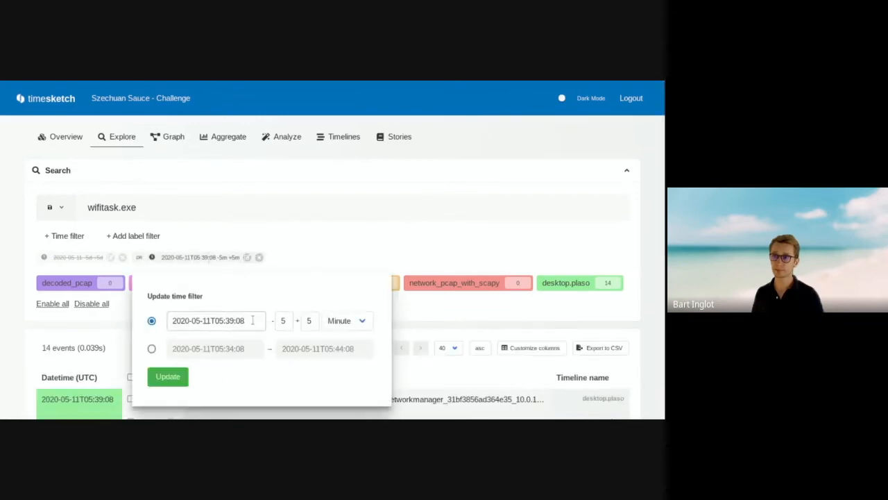
pyautogui.click(347, 320)
pyautogui.click(343, 347)
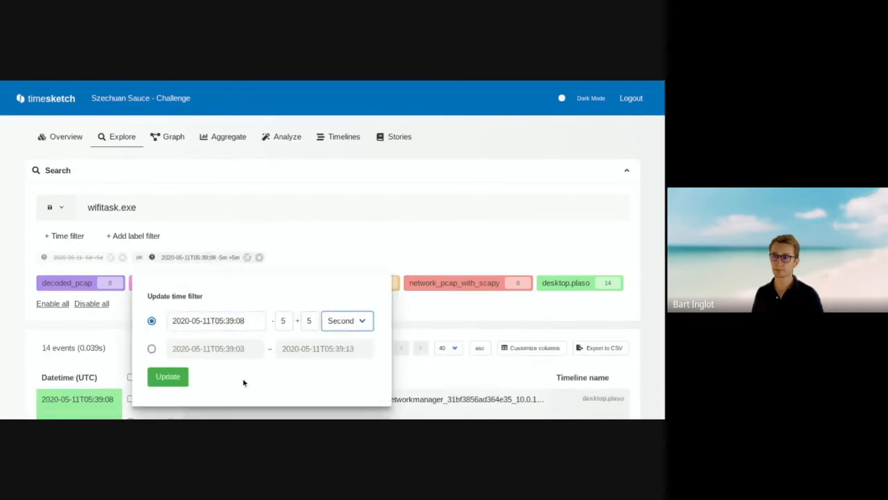
pyautogui.click(157, 376)
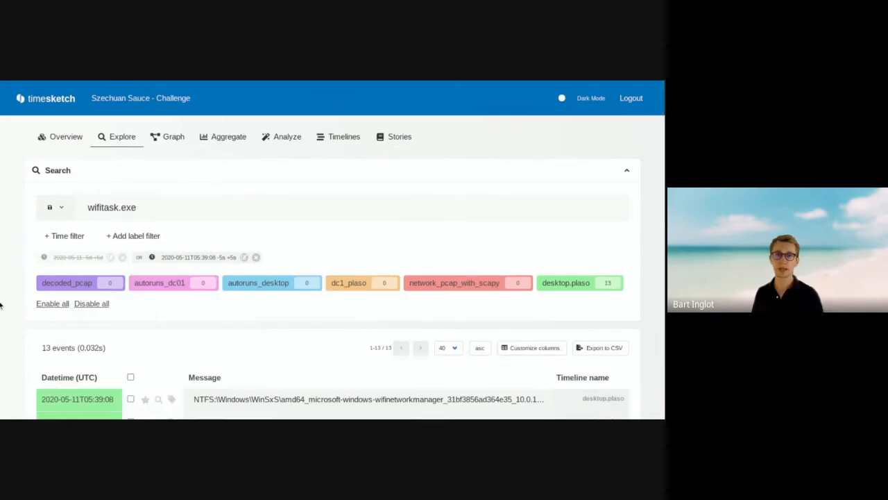
pyautogui.click(255, 256)
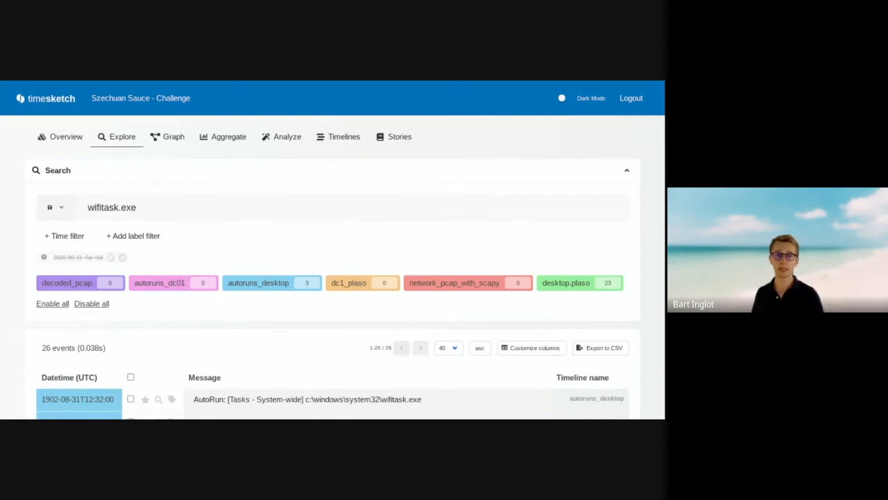
# Star the first AutoRun wifitask.exe event, draft the comment "Testing" in its details, and collapse the details without posting
pyautogui.scroll(-1, 251, 365)
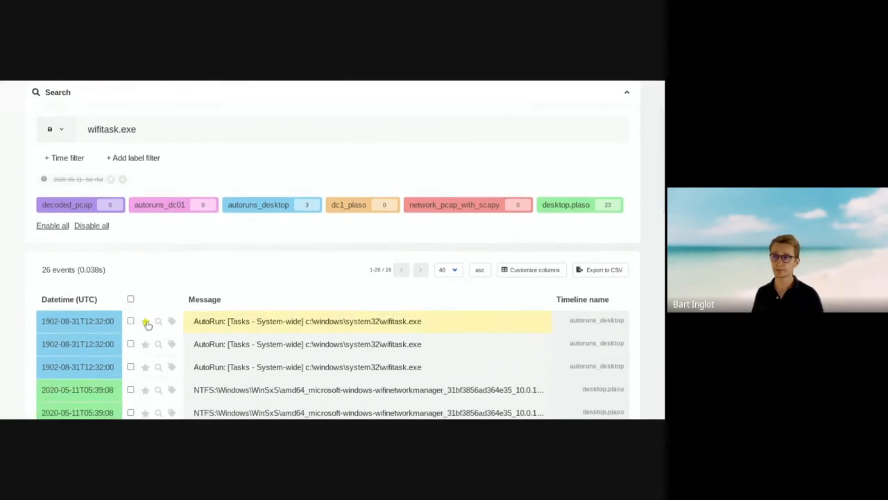
pyautogui.click(303, 323)
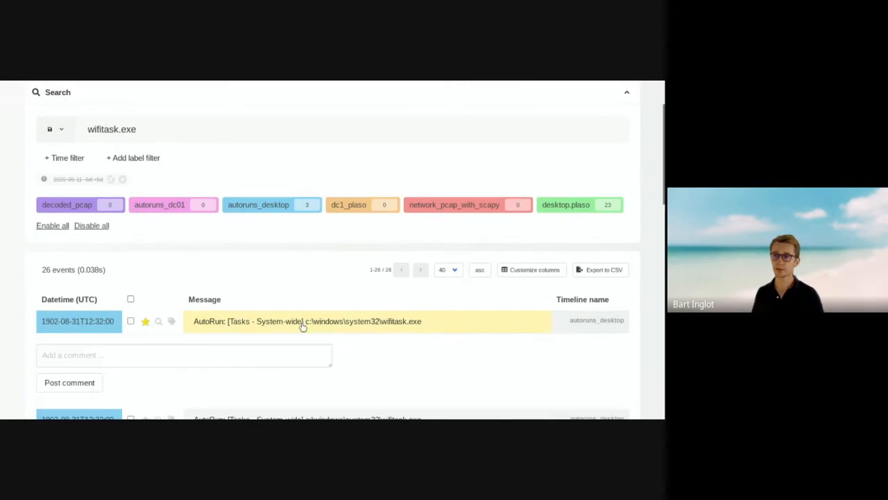
pyautogui.scroll(-1, 237, 353)
pyautogui.click(119, 250)
pyautogui.write('Testing')
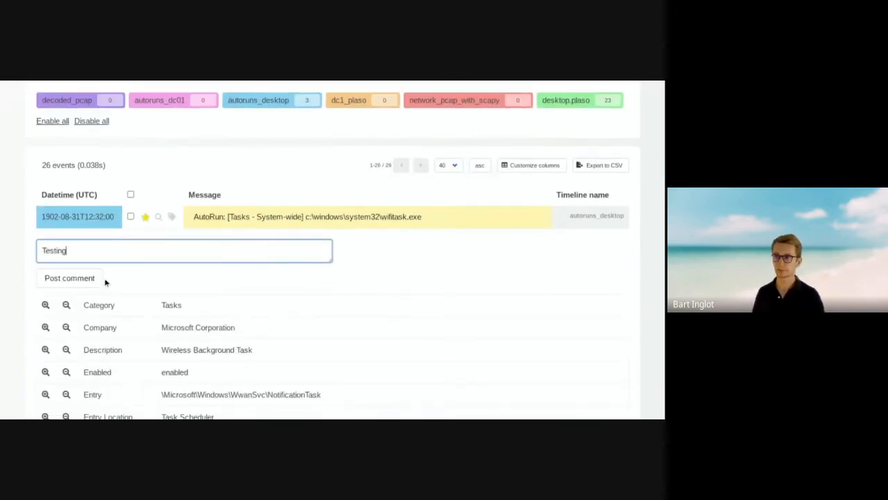
pyautogui.click(210, 224)
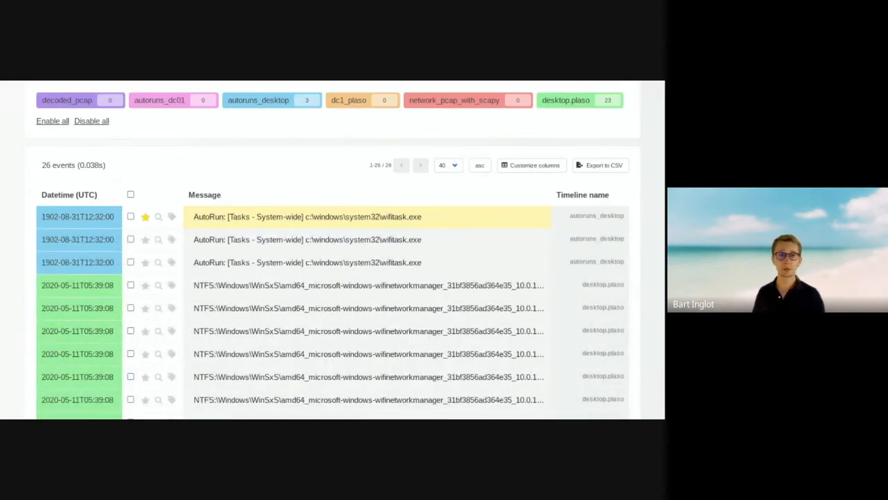
# Toggle the star on all listed wifitask.exe events at once, and clear the selection
pyautogui.click(130, 195)
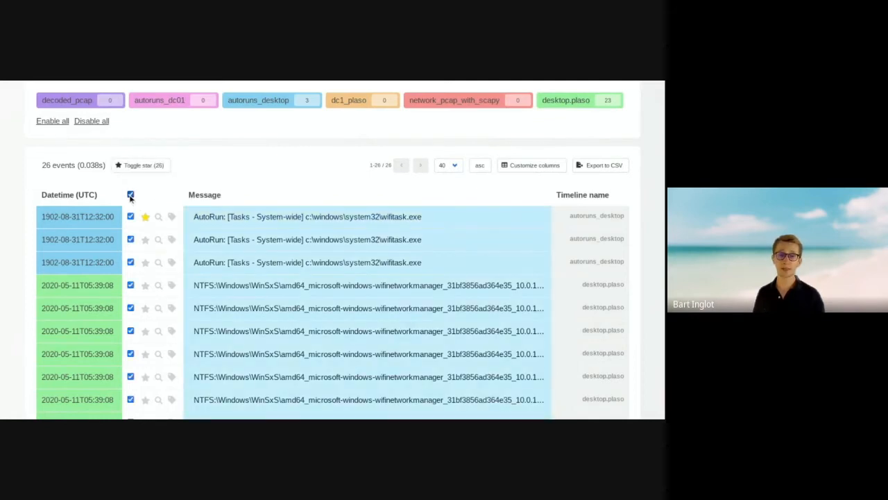
pyautogui.click(139, 165)
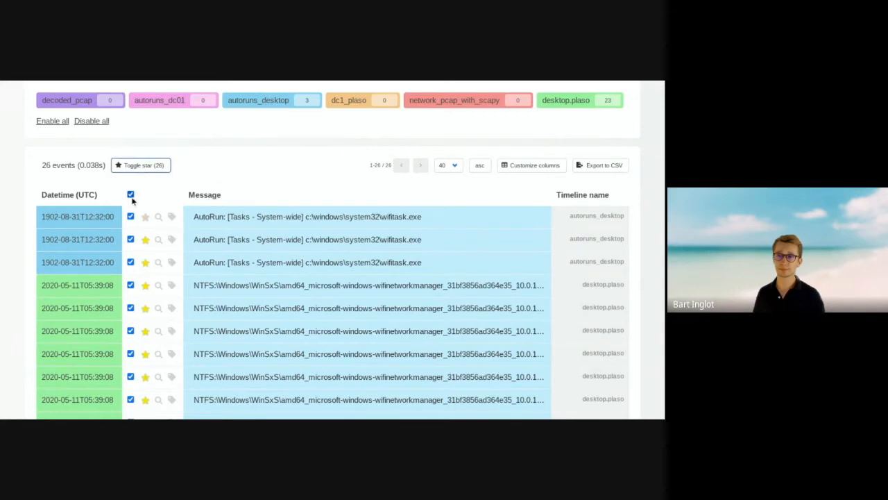
pyautogui.click(131, 195)
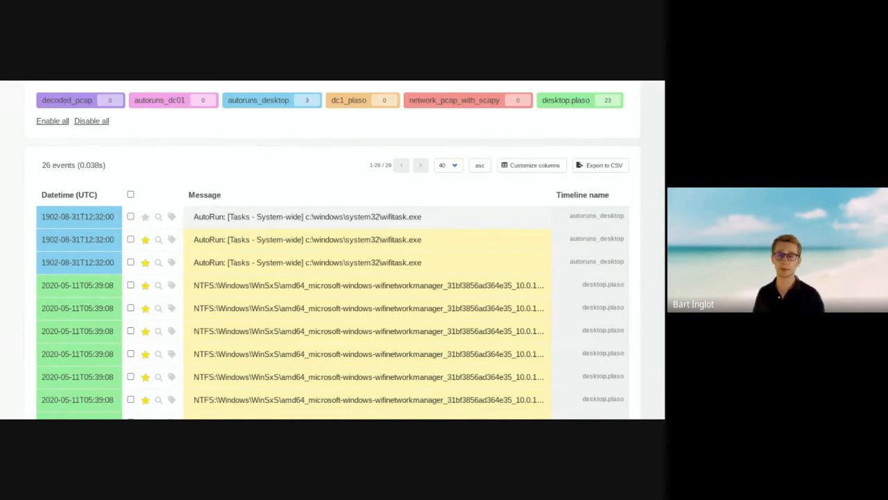
# Begin saving the current search under the name "Wifitask", and dismiss the dialog without saving
pyautogui.scroll(3, 180, 187)
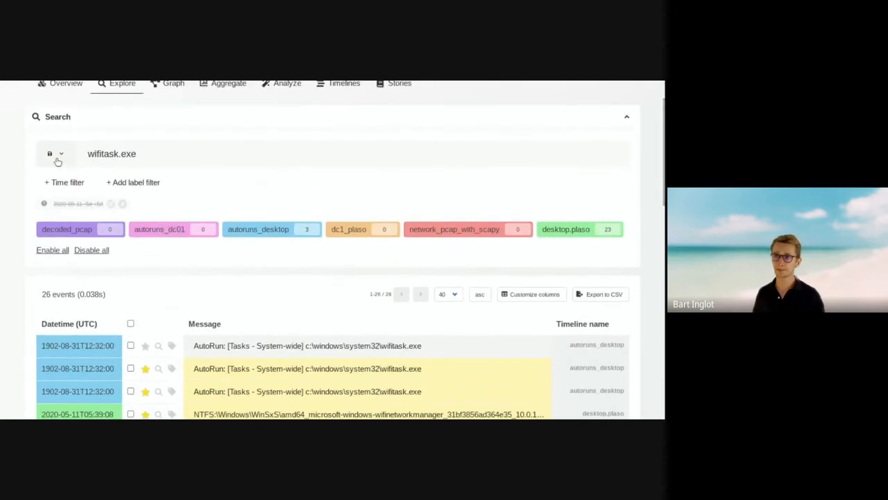
pyautogui.click(56, 157)
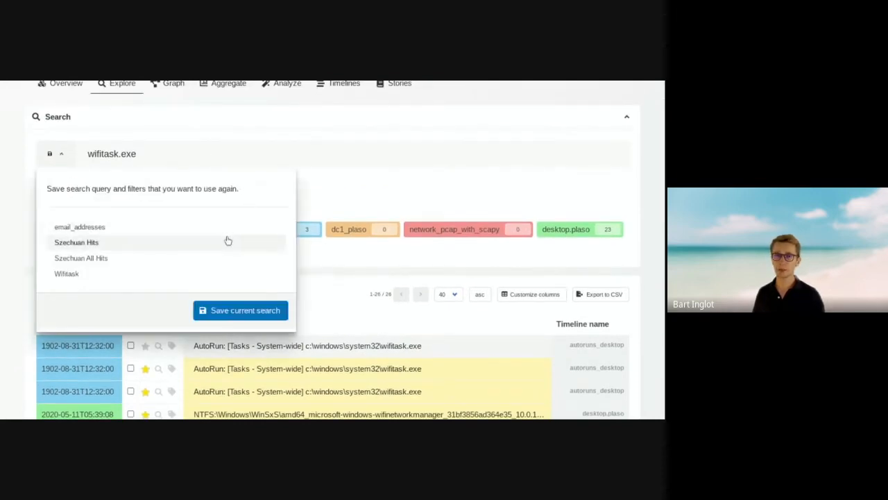
pyautogui.click(232, 313)
pyautogui.click(228, 257)
pyautogui.write('Wifit')
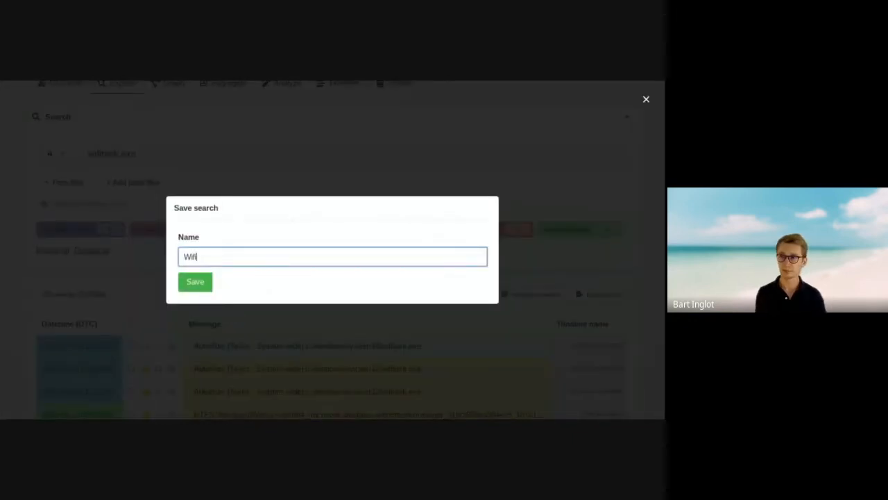
pyautogui.write('ask')
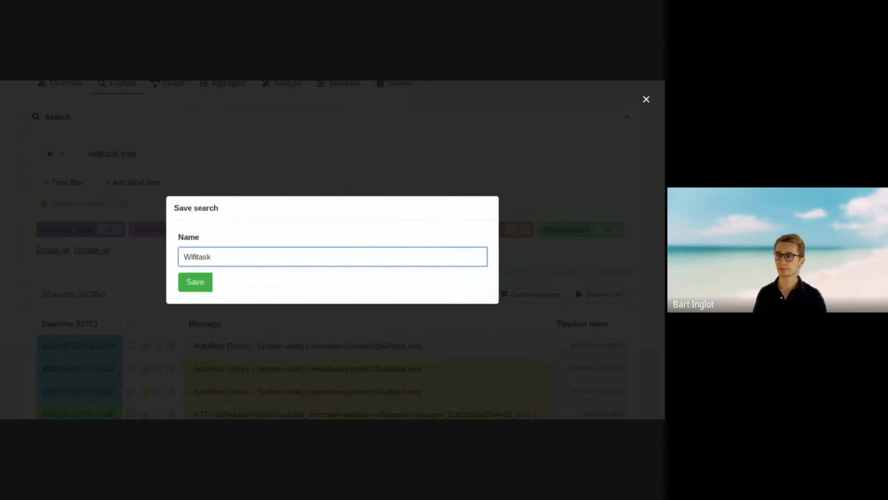
pyautogui.click(214, 187)
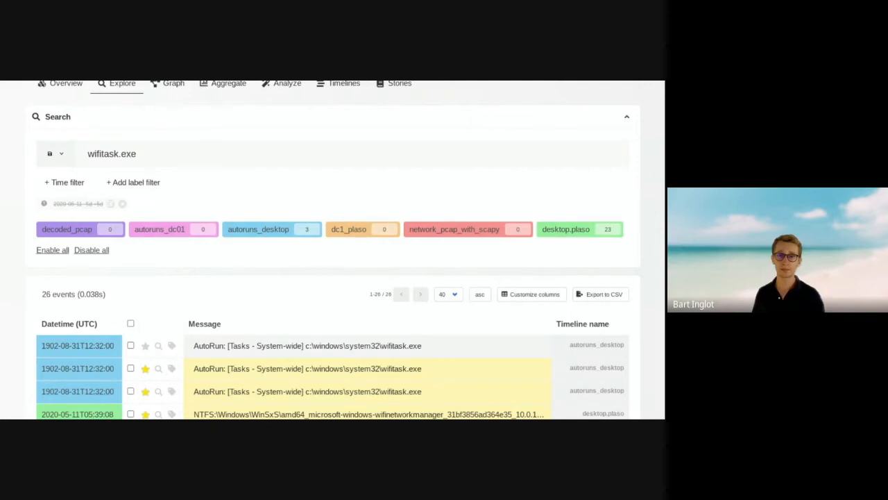
# Load the saved search Szechuan Hits and add a label filter showing events with comments
pyautogui.click(61, 154)
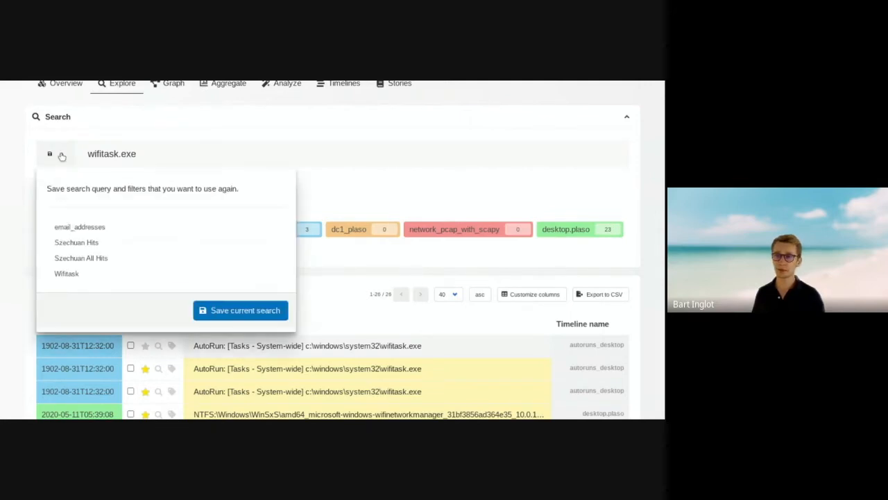
pyautogui.click(109, 245)
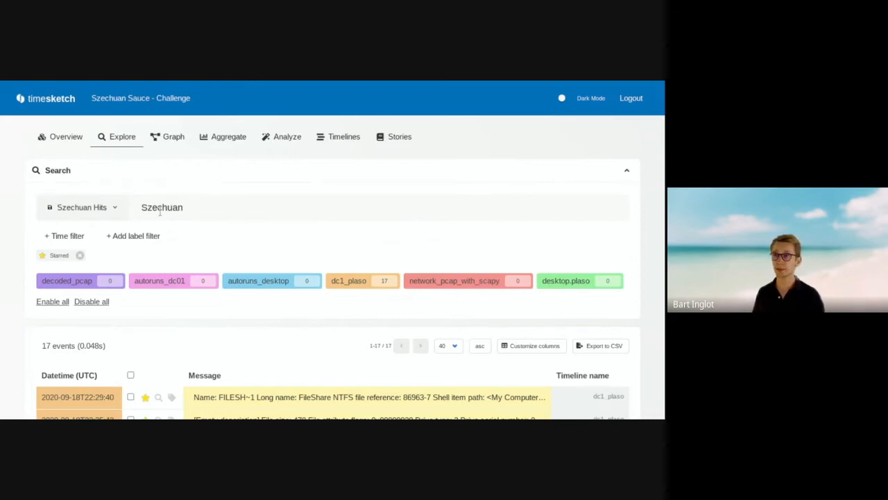
pyautogui.click(149, 236)
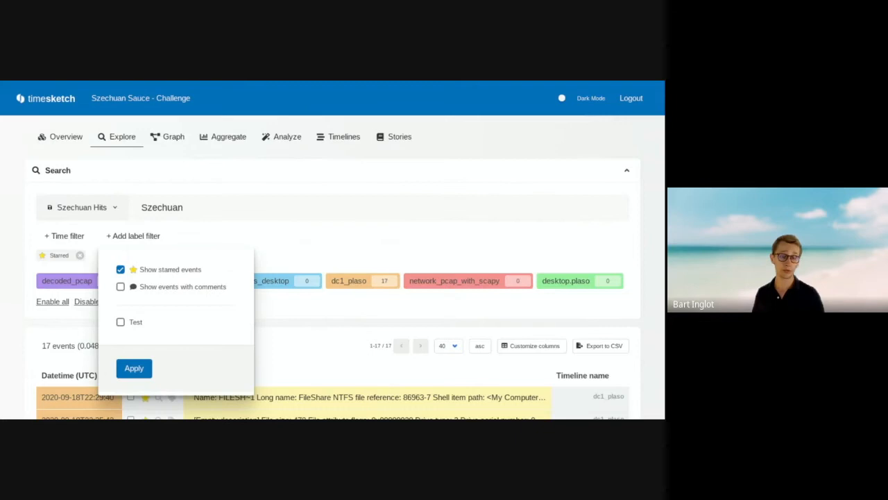
pyautogui.click(121, 287)
pyautogui.click(133, 367)
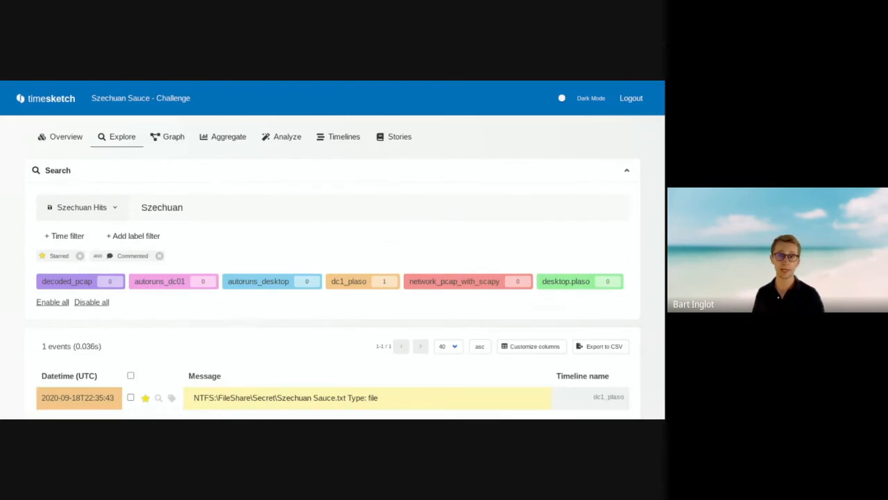
# Clear the loaded Szechuan Hits search and its filters, and search all timelines with the wildcard *
pyautogui.click(69, 207)
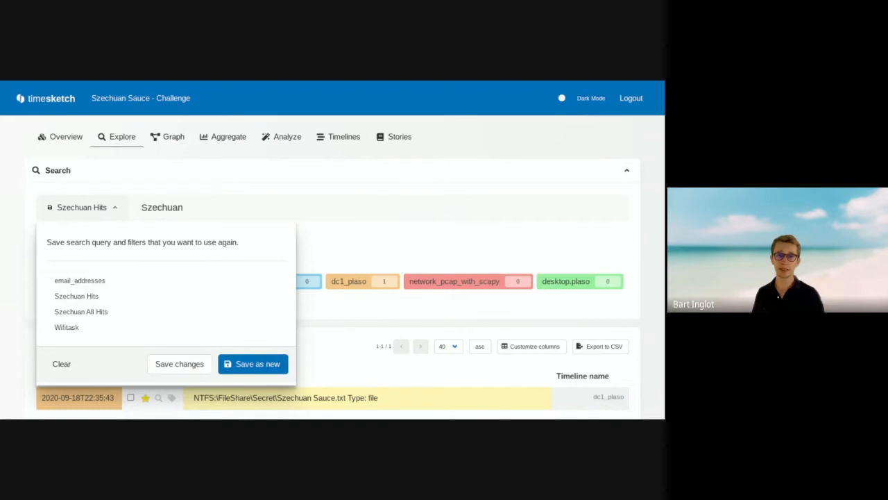
pyautogui.click(62, 364)
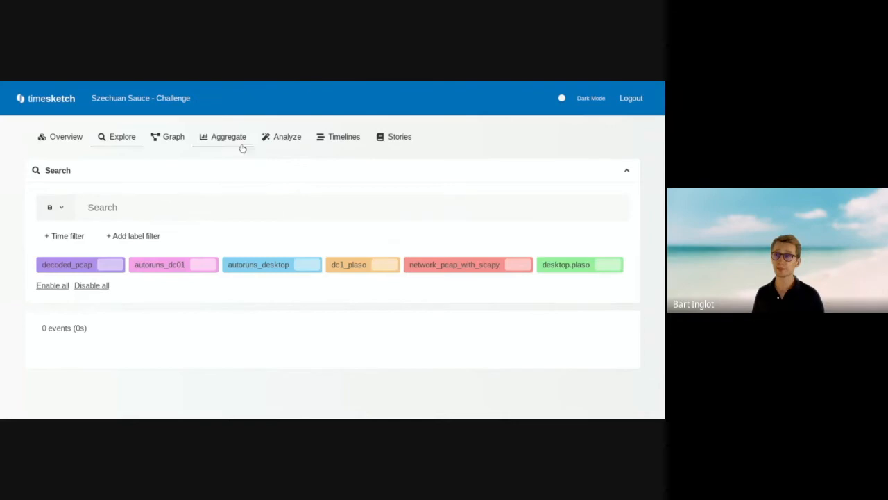
pyautogui.click(176, 205)
pyautogui.write('*')
pyautogui.press('Return')
pyautogui.scroll(-1, 279, 304)
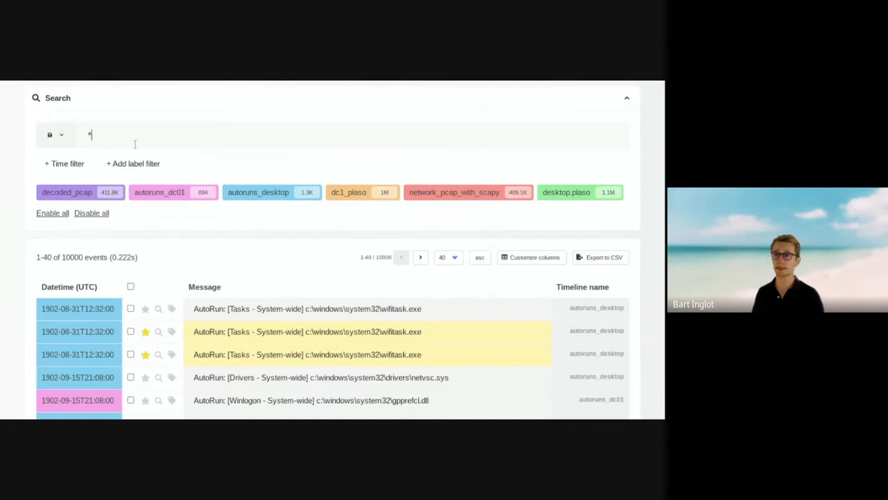
# Search for wifitask.exe System32 without an operator, and examine the event totals shown above the results
pyautogui.write('wifit')
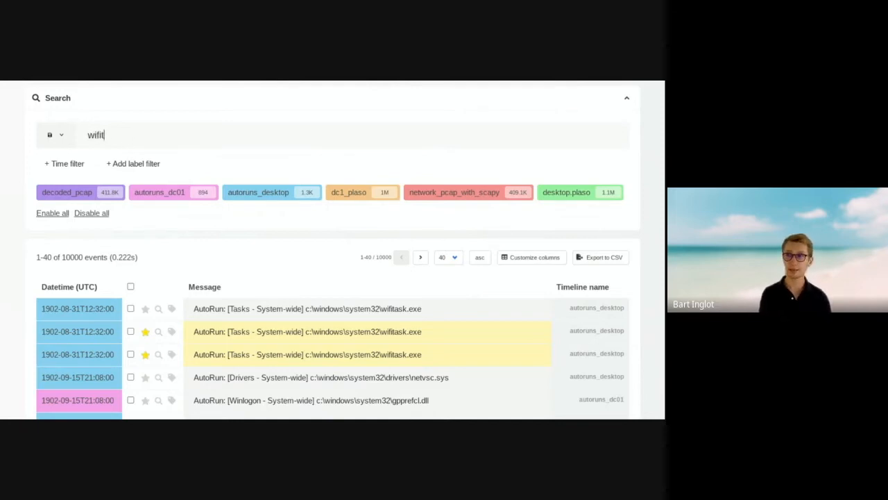
pyautogui.write('ask.exe System32')
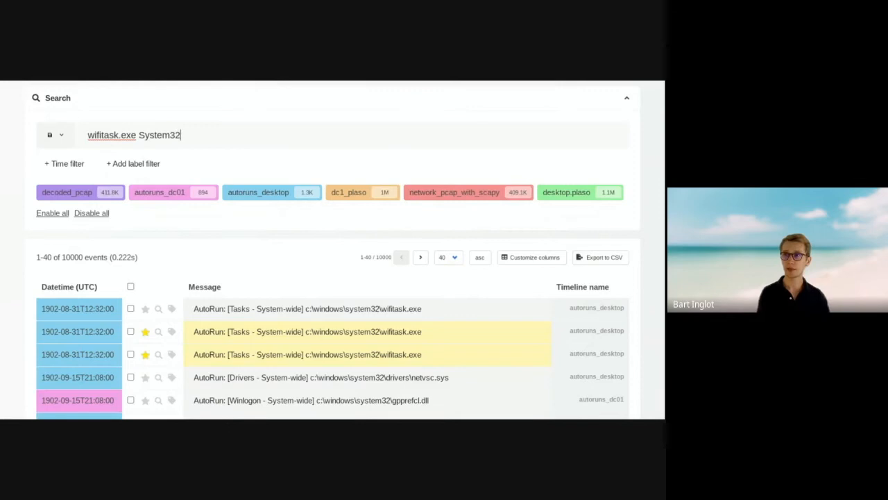
pyautogui.press('Return')
pyautogui.scroll(-2, 369, 381)
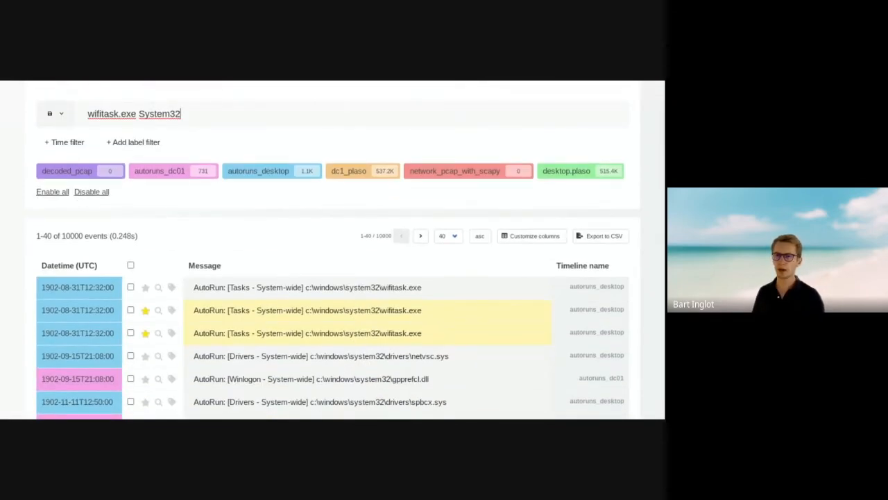
pyautogui.doubleClick(78, 237)
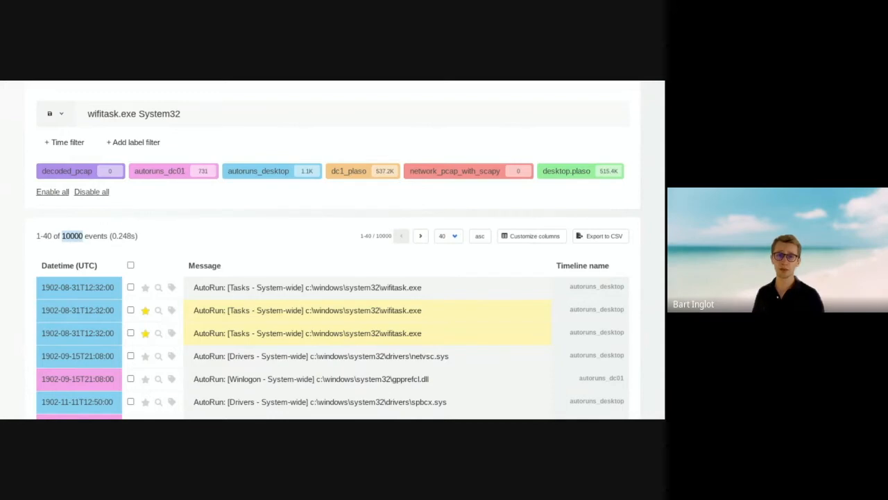
pyautogui.doubleClick(384, 236)
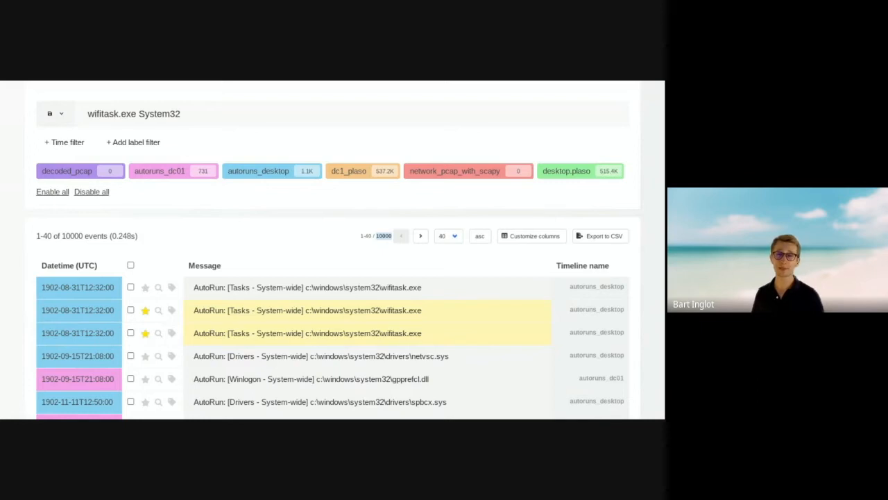
# Insert the AND operator between the two search terms and run the query wifitask.exe AND System32
pyautogui.click(142, 113)
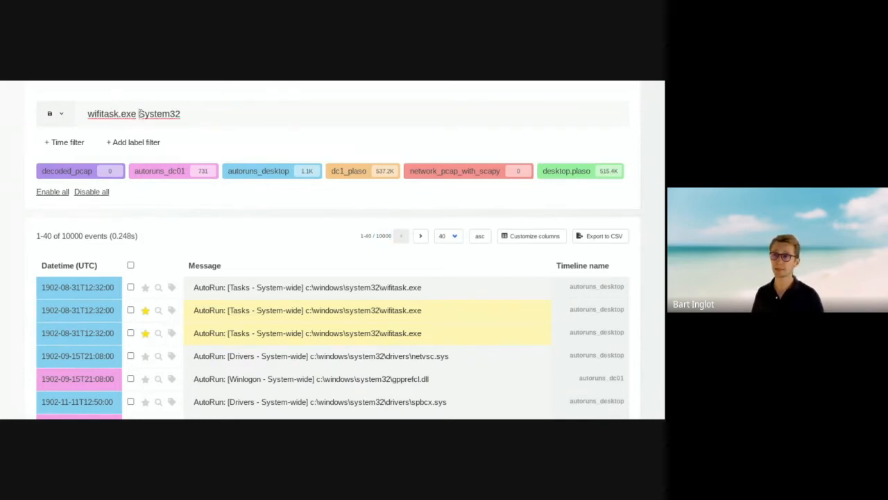
pyautogui.write('AND')
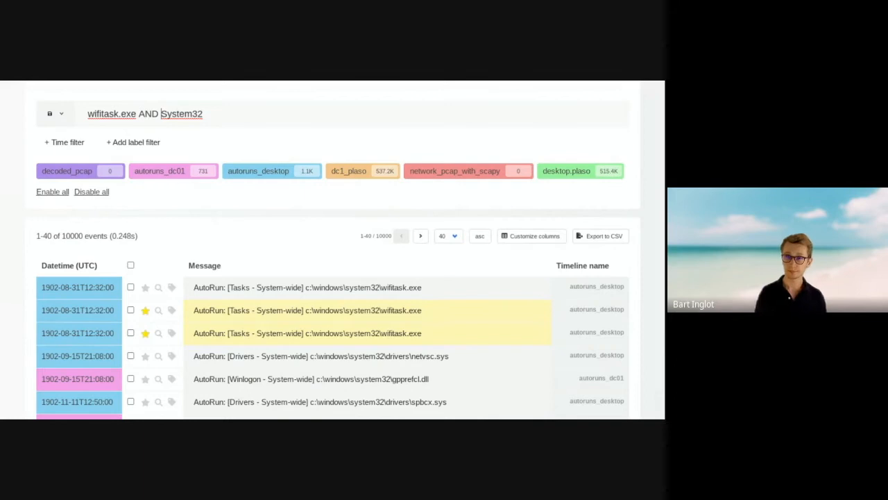
pyautogui.press('Return')
pyautogui.scroll(-1, 310, 271)
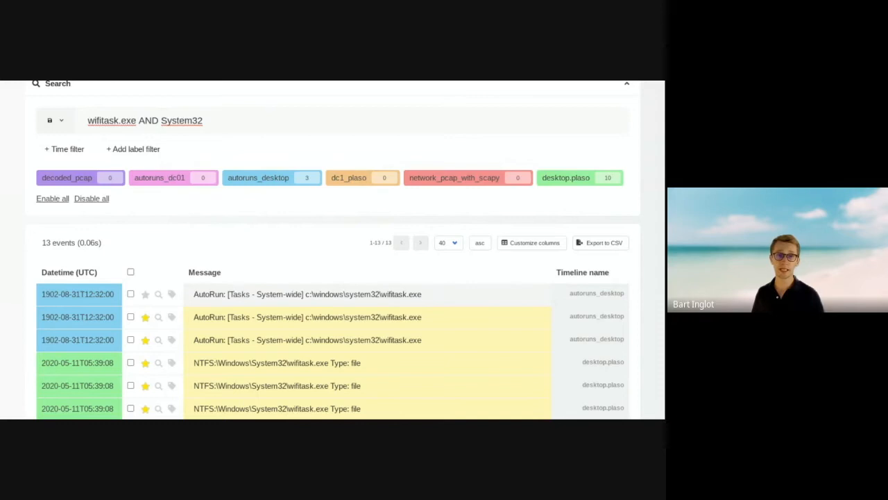
# Sort the results in descending order and back to ascending, and check the events-per-page choices without changing the setting
pyautogui.click(481, 244)
pyautogui.scroll(-1, 484, 247)
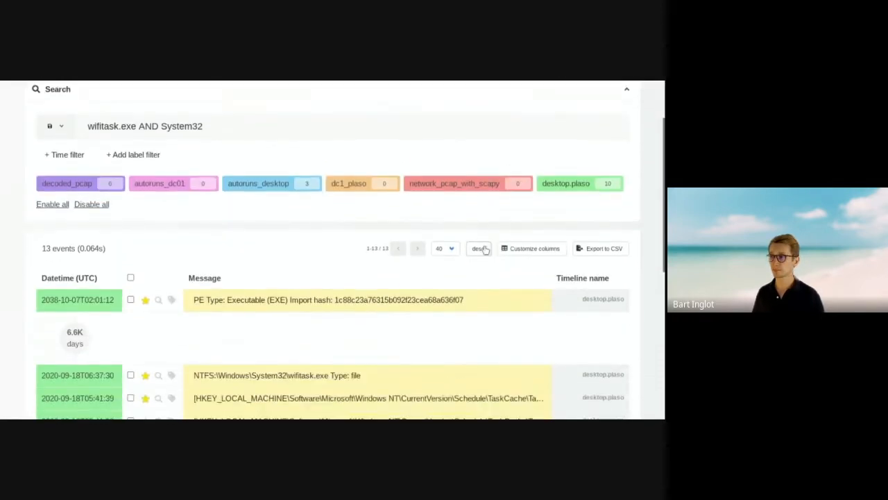
pyautogui.click(482, 247)
pyautogui.scroll(-1, 479, 245)
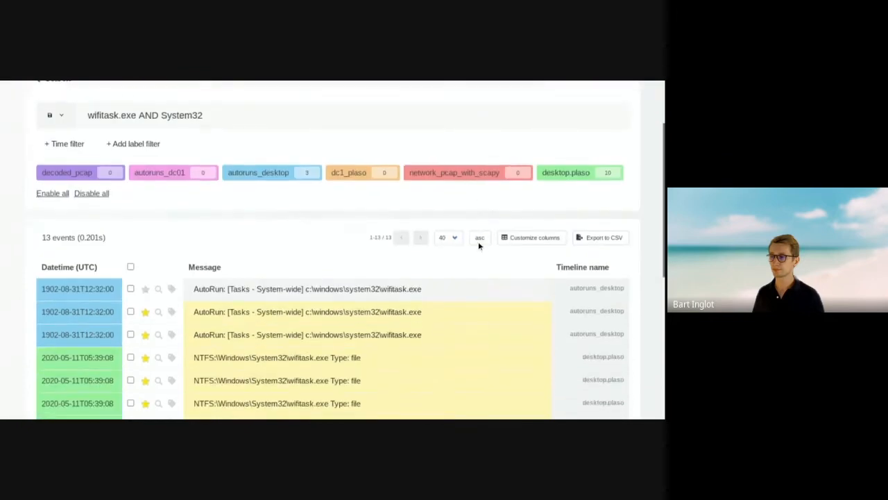
pyautogui.click(461, 238)
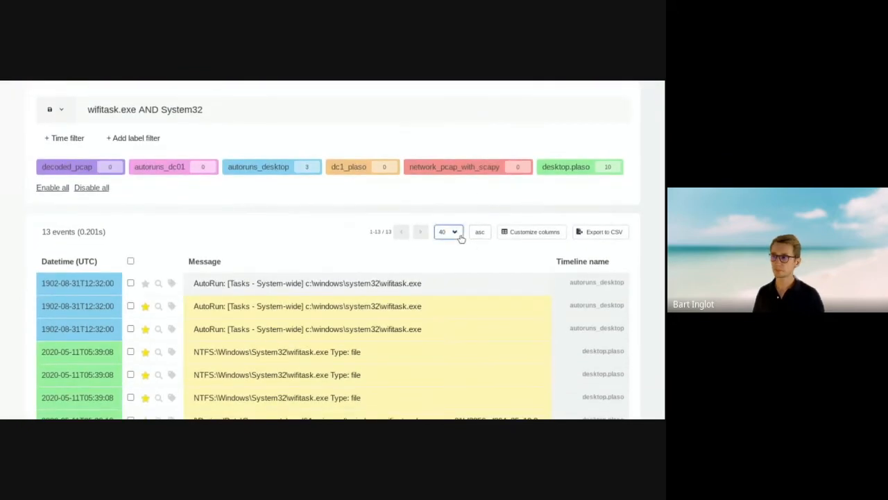
pyautogui.click(458, 235)
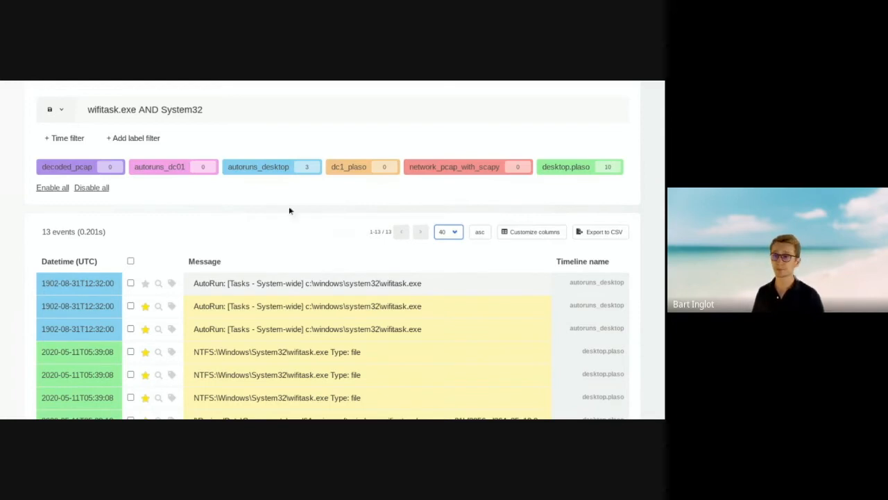
# Expand the first AutoRun wifitask.exe event and examine its full list of attributes
pyautogui.click(345, 285)
pyautogui.scroll(-5, 303, 249)
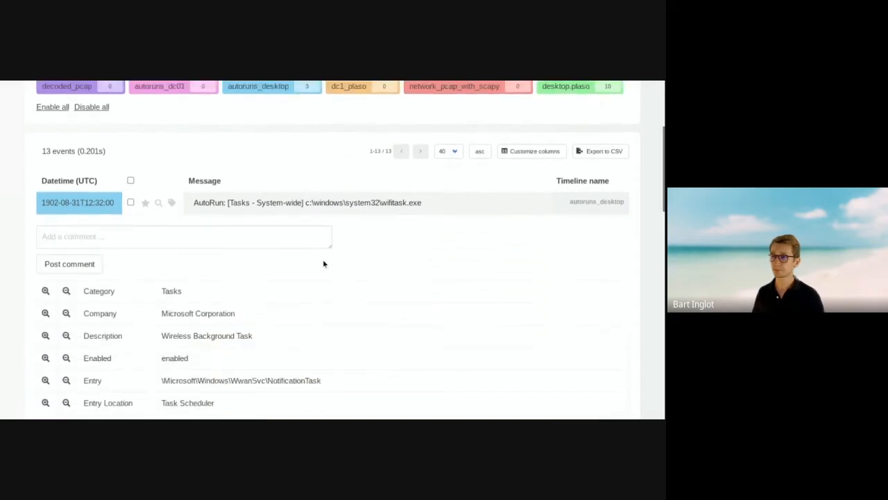
pyautogui.scroll(-2, 361, 294)
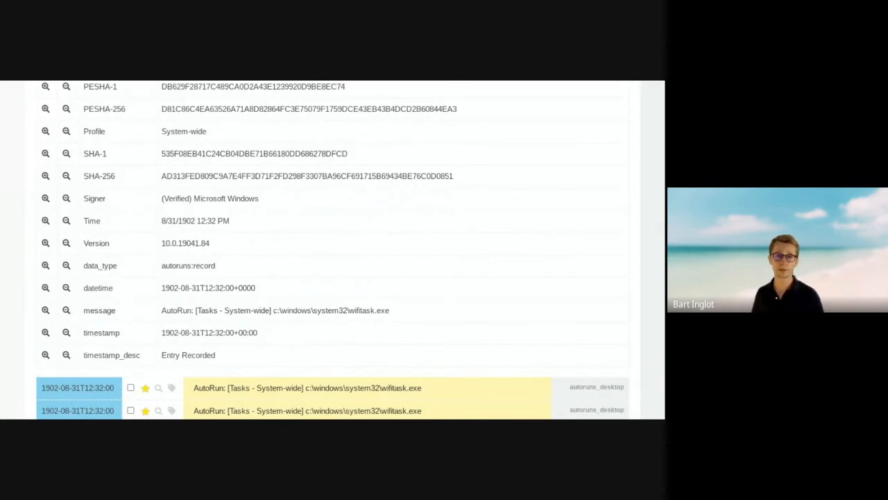
# Add the timestamp_desc column to the results table
pyautogui.scroll(7, 444, 289)
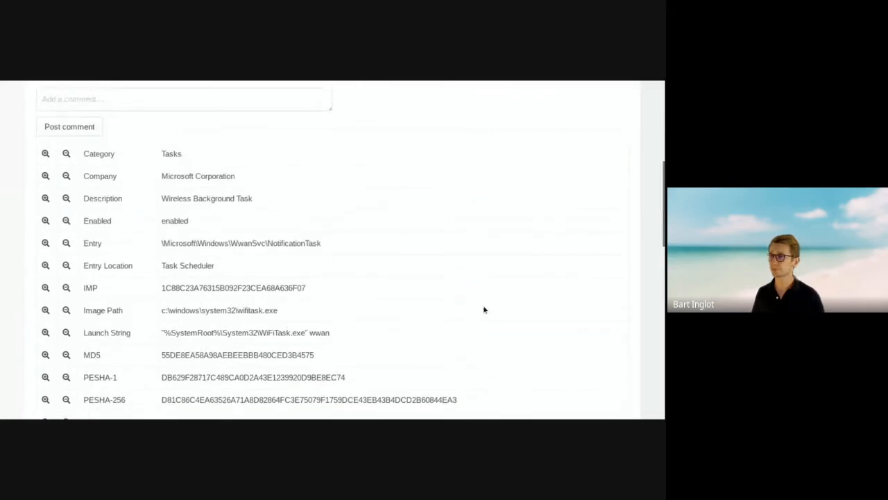
pyautogui.click(539, 197)
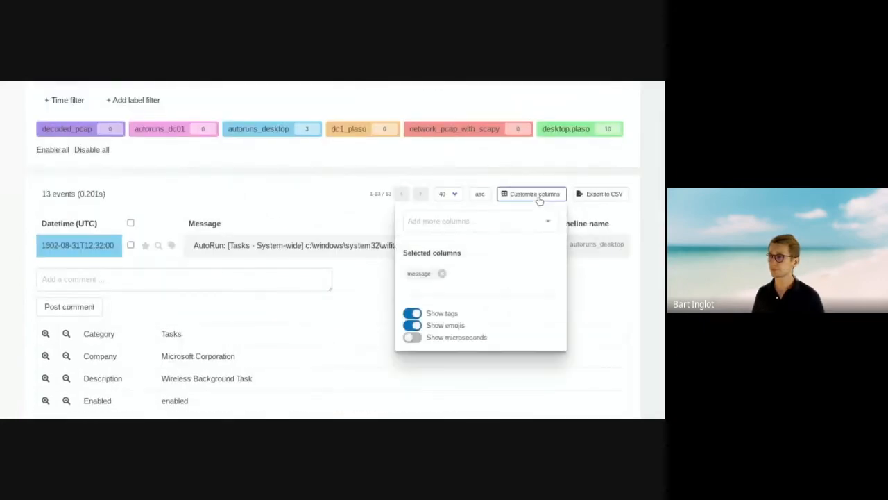
pyautogui.click(504, 223)
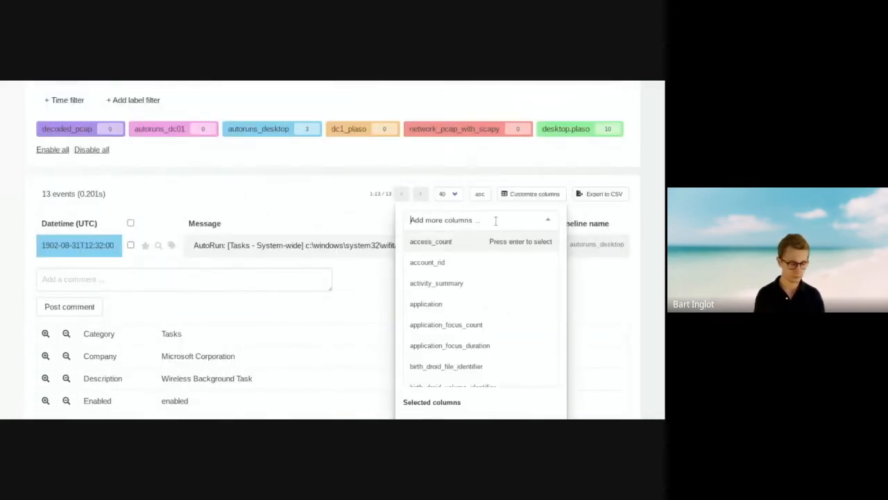
pyautogui.write('timest')
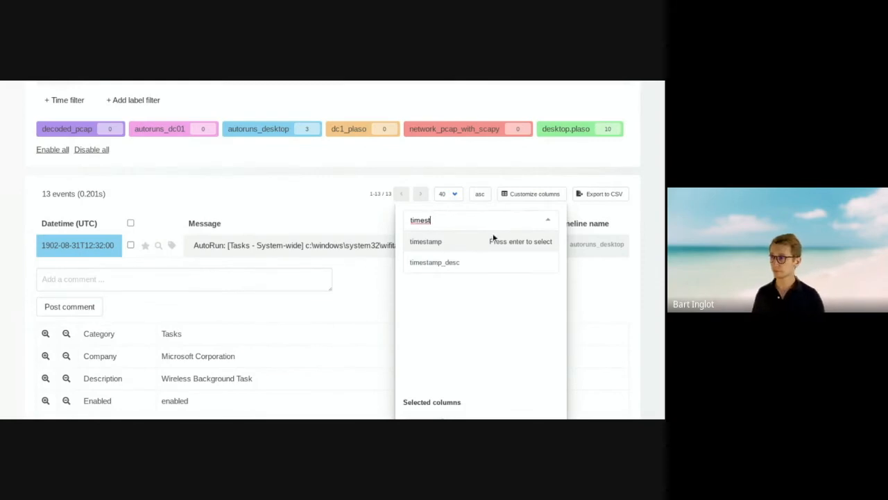
pyautogui.click(460, 262)
pyautogui.scroll(-3, 463, 236)
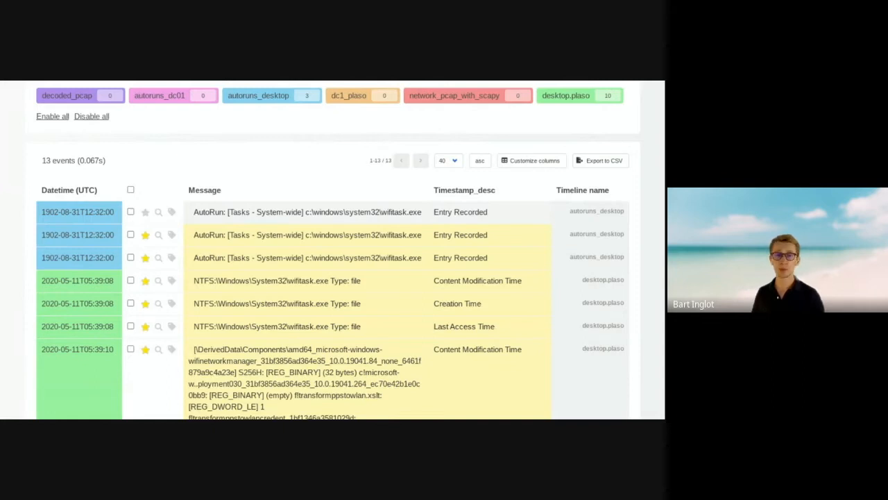
# Reorder the result columns by removing message and adding it again after timestamp_desc
pyautogui.click(534, 160)
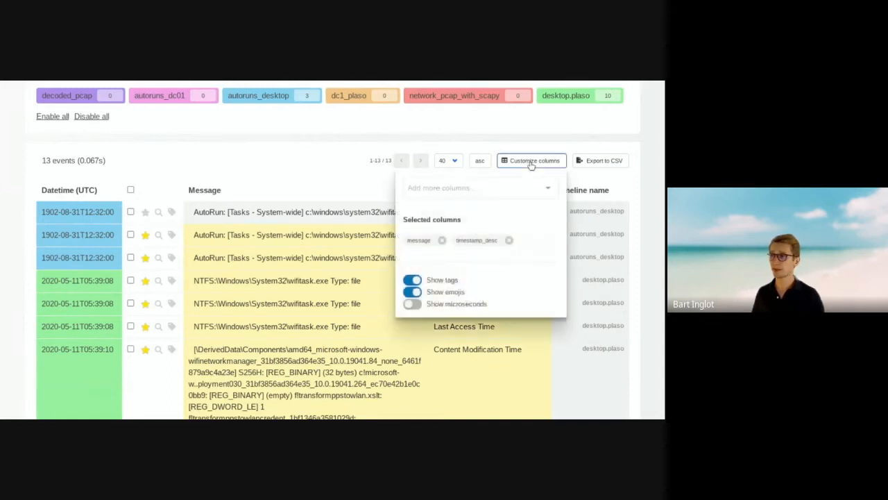
pyautogui.click(442, 240)
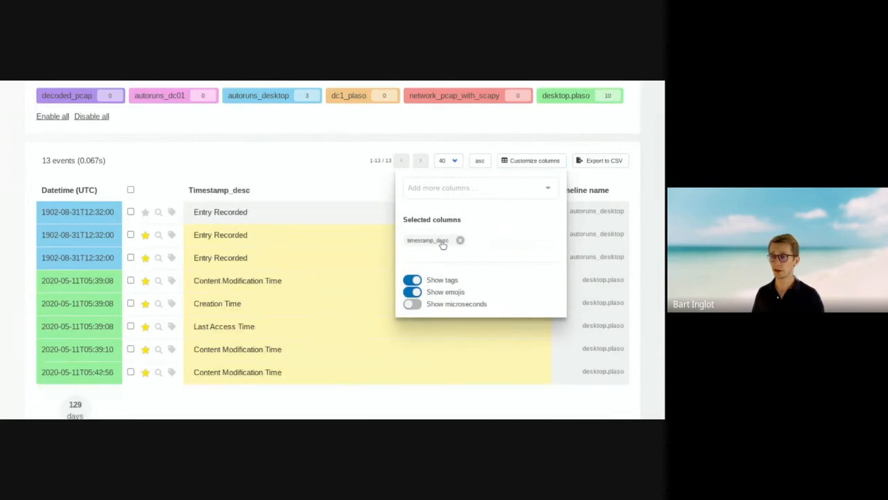
pyautogui.click(456, 189)
pyautogui.write('messa')
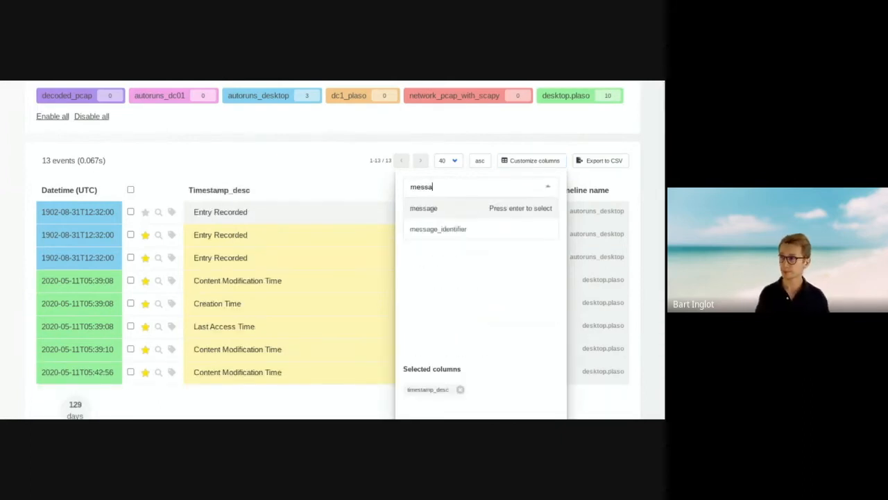
pyautogui.click(435, 211)
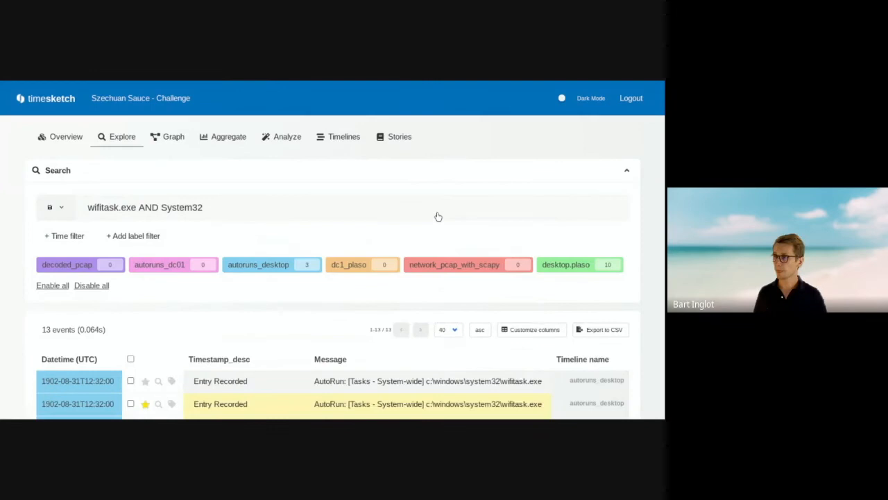
pyautogui.scroll(-3, 606, 329)
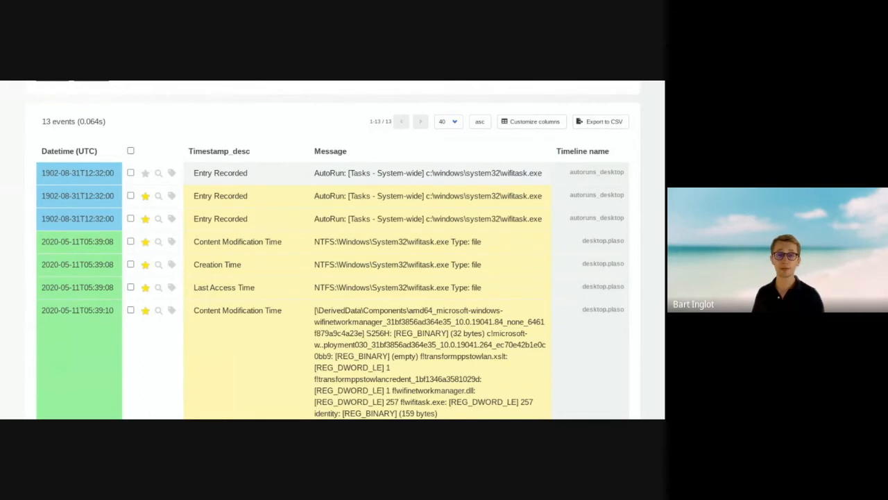
# Turn on microseconds for the event timestamps and turn them off again
pyautogui.click(516, 122)
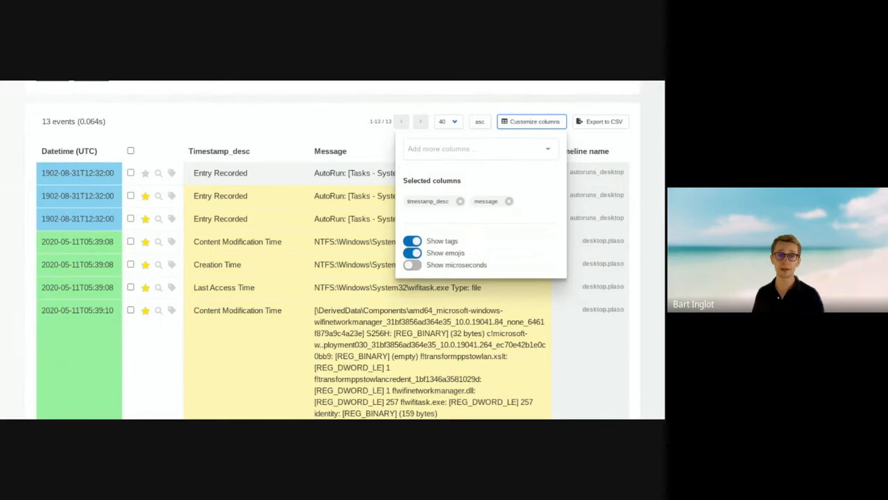
pyautogui.click(410, 267)
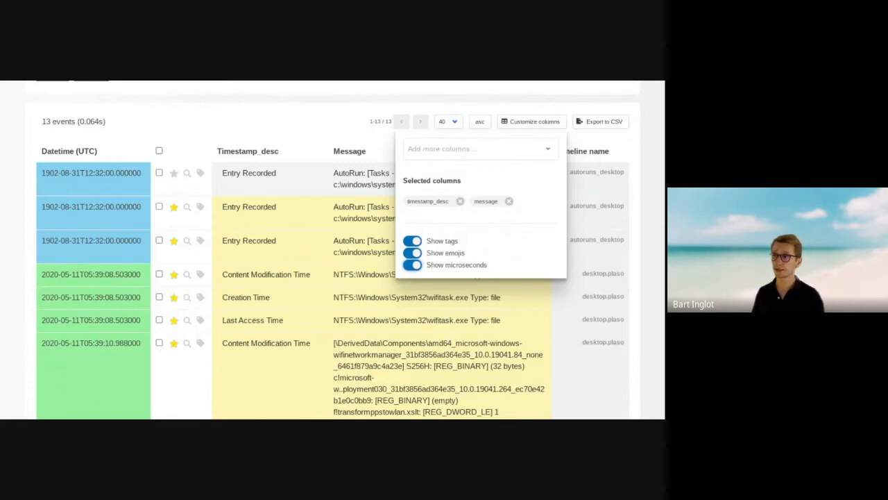
pyautogui.click(319, 113)
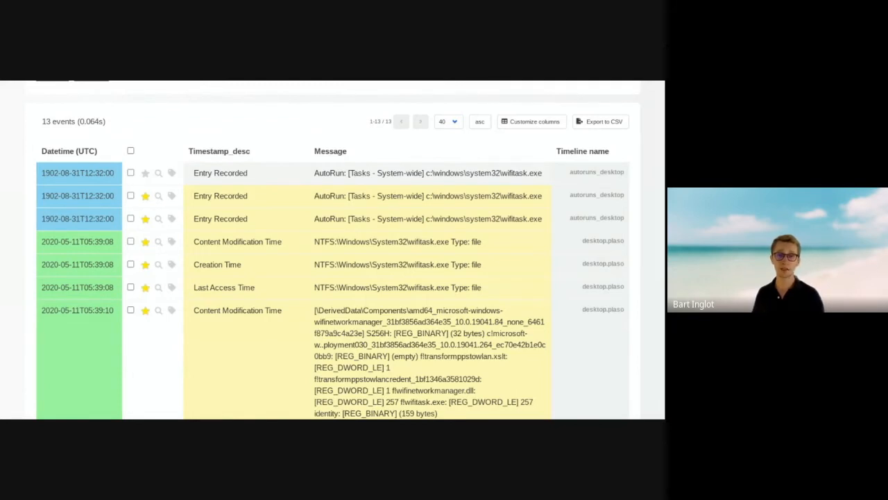
# Export the wifitask.exe AND System32 results to CSV
pyautogui.click(616, 128)
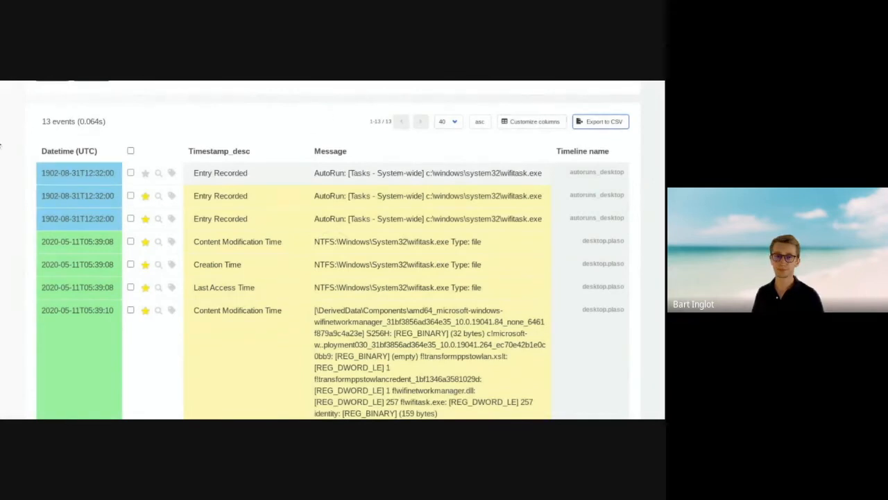
pyautogui.click(1, 146)
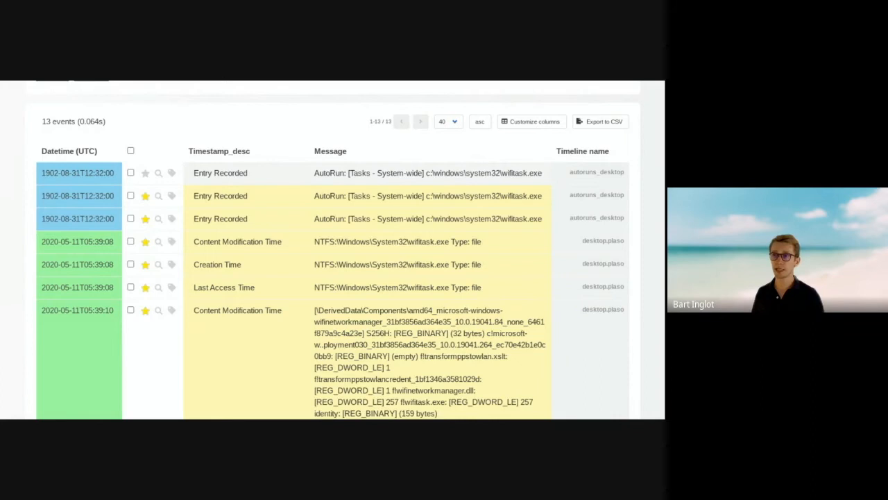
# Run a context search around the first AutoRun event, and switch its 12:32:00 to 12:37:00 time range off and back on
pyautogui.click(158, 173)
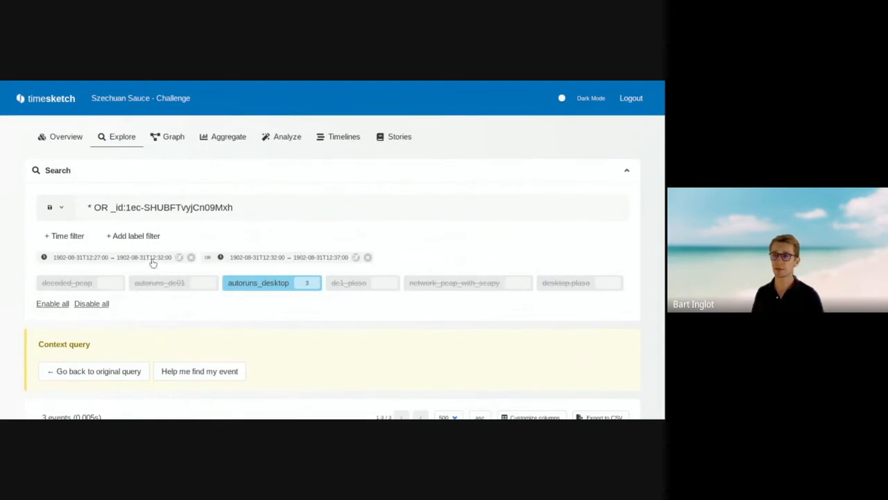
pyautogui.click(356, 256)
pyautogui.click(357, 255)
pyautogui.click(356, 256)
pyautogui.scroll(-1, 339, 258)
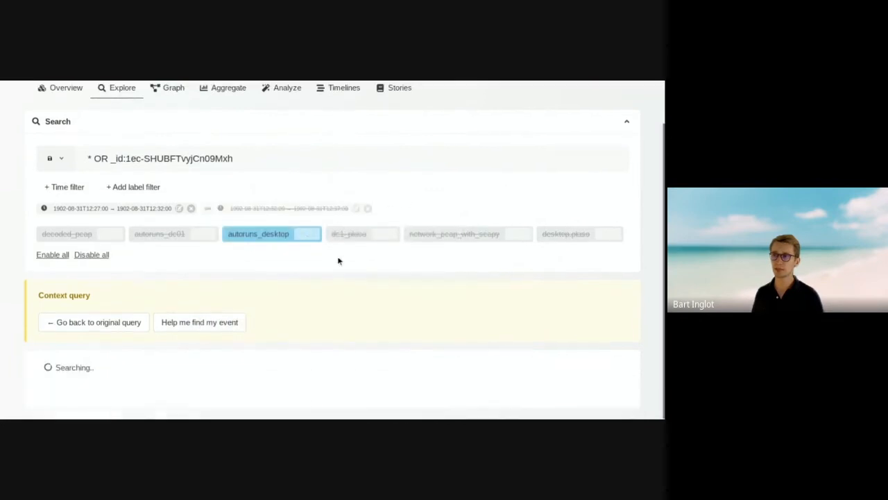
pyautogui.scroll(-2, 418, 250)
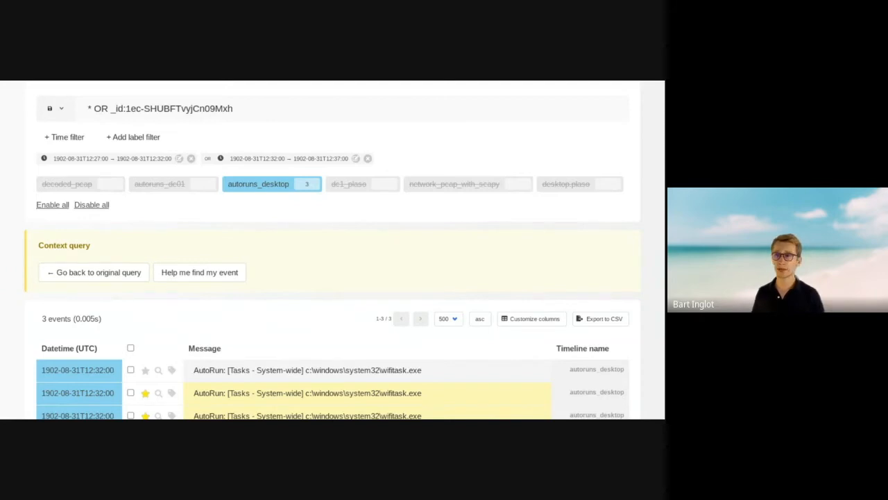
# Leave the context query by reopening the sketch's event exploration, and load the saved search Wifitask
pyautogui.scroll(3, 198, 222)
pyautogui.click(66, 136)
pyautogui.click(109, 137)
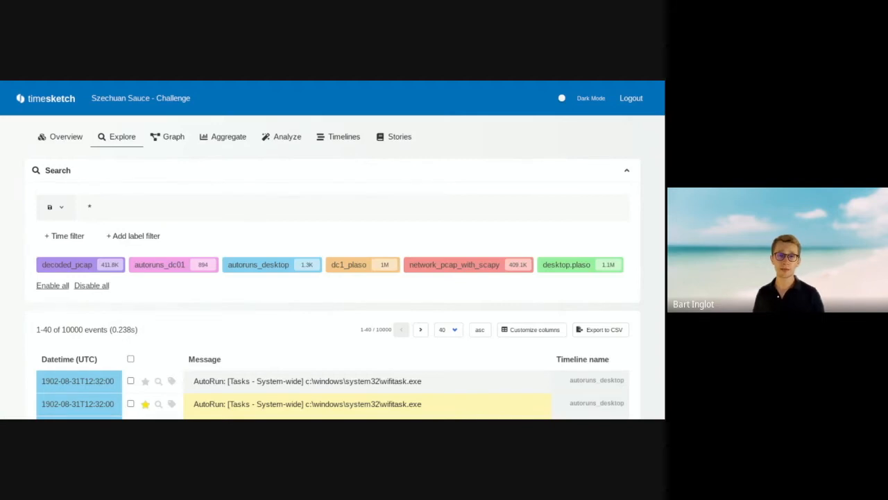
pyautogui.click(61, 208)
pyautogui.click(68, 327)
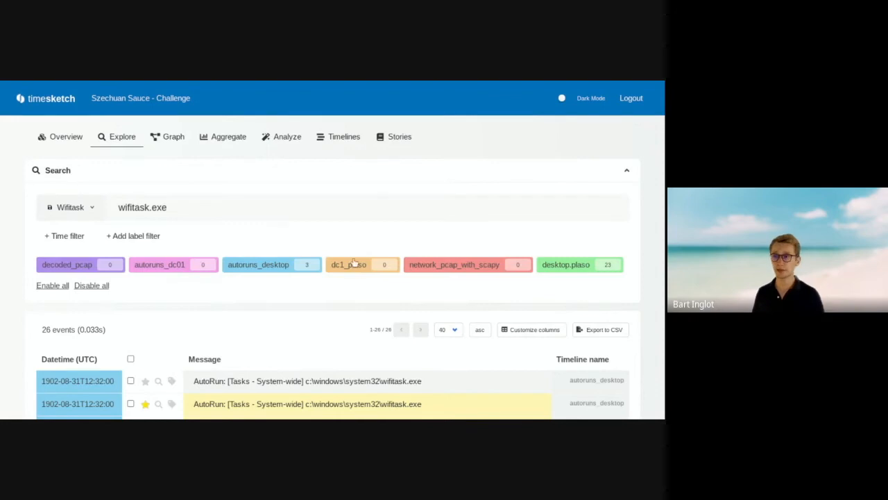
# Expand the second NTFS WinSxS event and filter the results to its timestamp_desc value, Creation Time
pyautogui.scroll(-2, 314, 304)
pyautogui.click(304, 324)
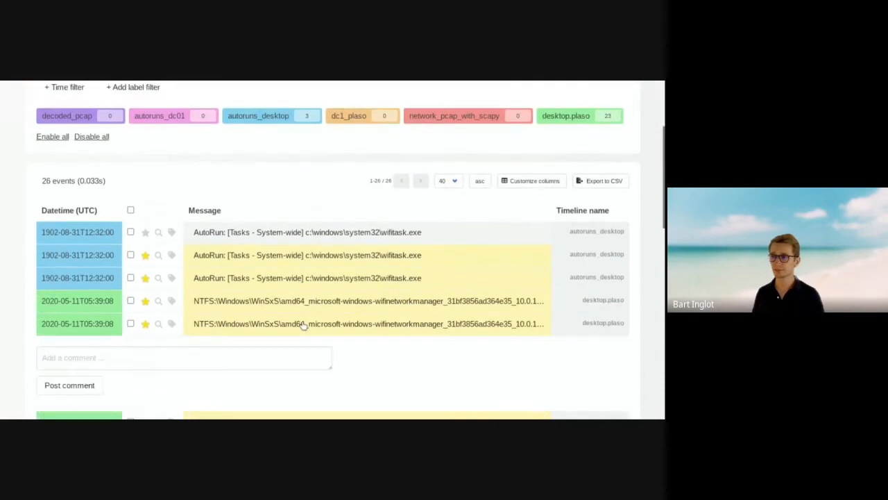
pyautogui.scroll(-2, 319, 306)
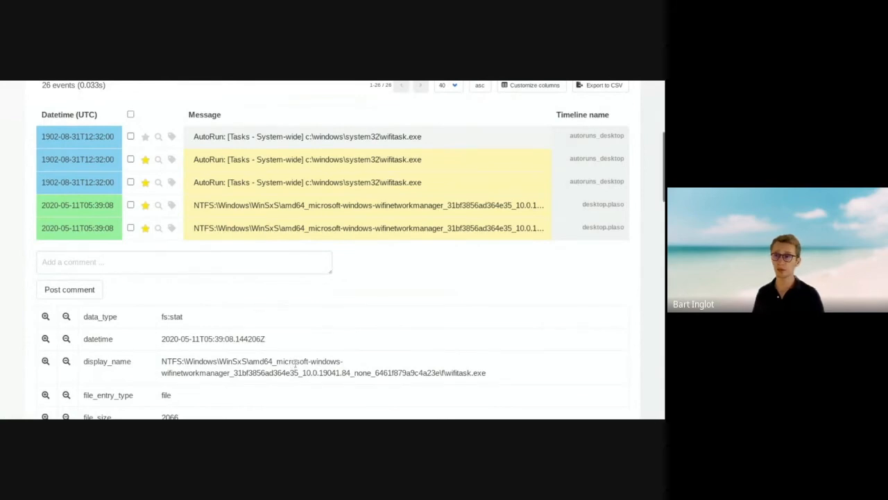
pyautogui.scroll(-6, 292, 365)
pyautogui.scroll(-3, 296, 364)
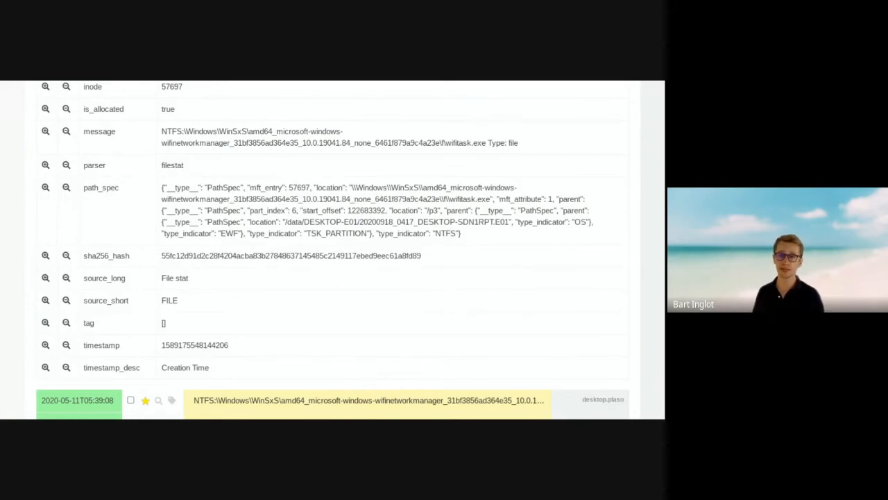
pyautogui.click(45, 367)
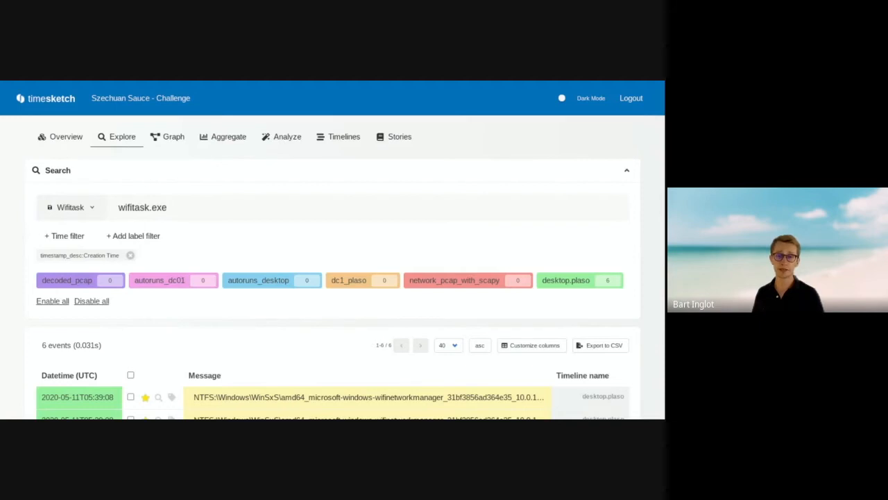
# Disable the timestamp_desc:Creation Time filter and clear the loaded Wifitask search
pyautogui.click(74, 255)
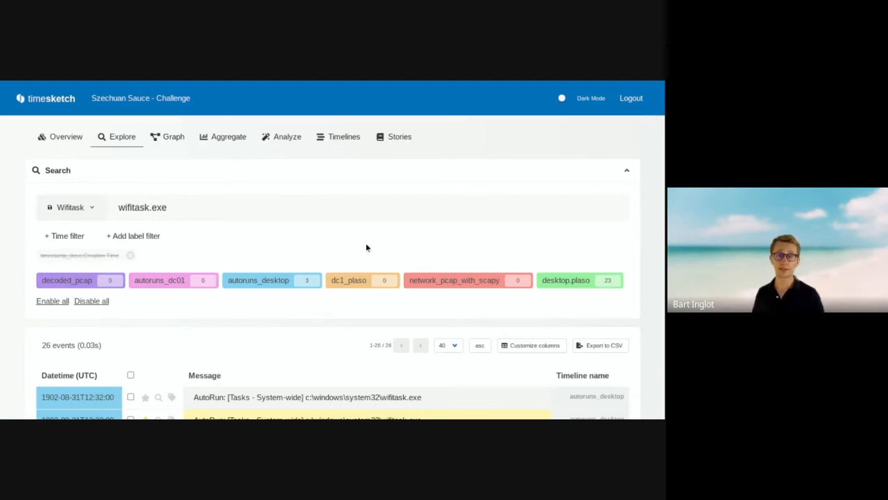
pyautogui.click(84, 210)
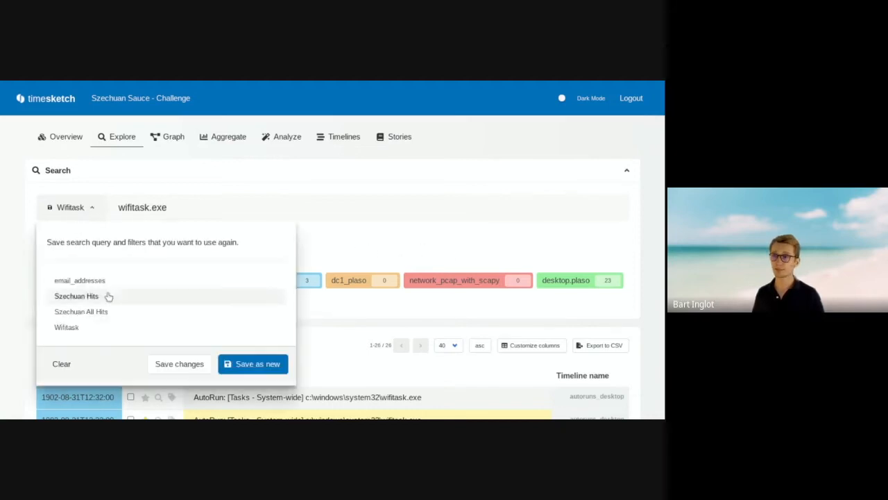
pyautogui.click(78, 362)
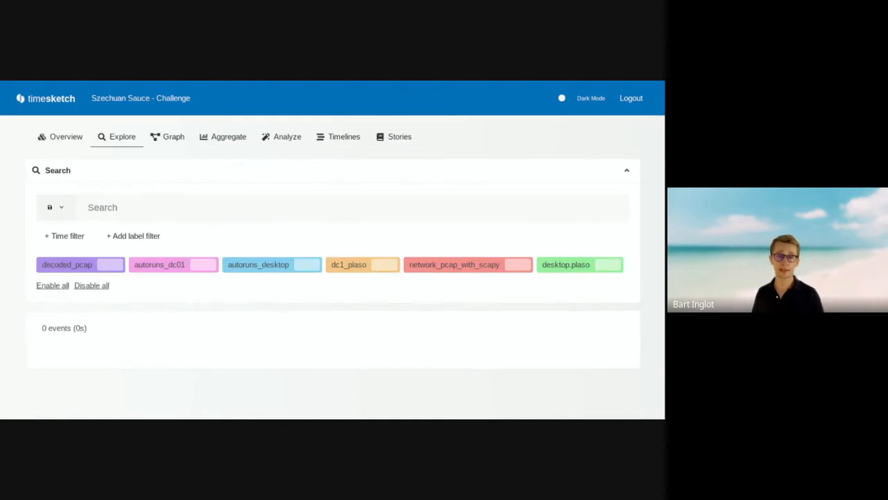
# Search for all tagged events with the query tag:* and bring the matching events into view
pyautogui.click(189, 207)
pyautogui.write('tag:*')
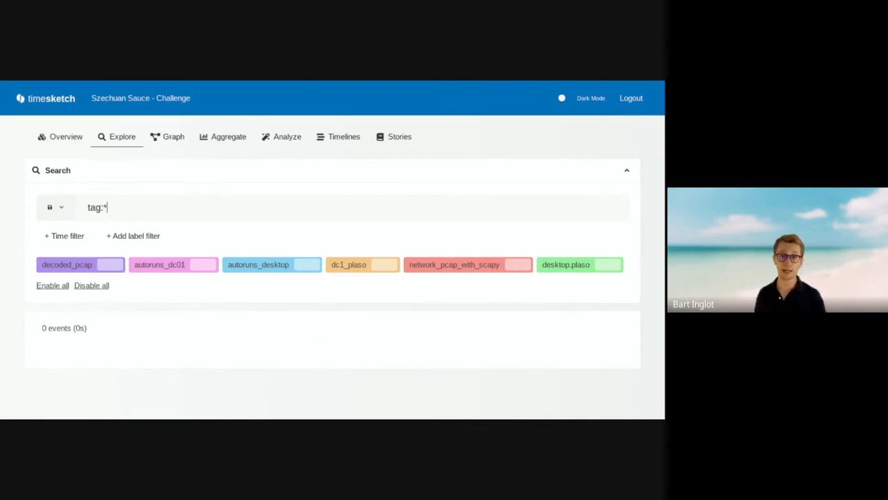
pyautogui.press('Return')
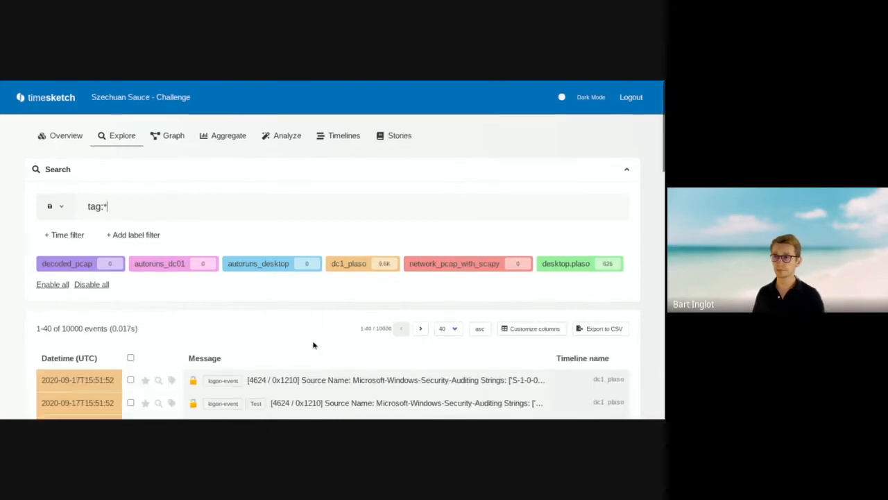
pyautogui.scroll(-3, 313, 345)
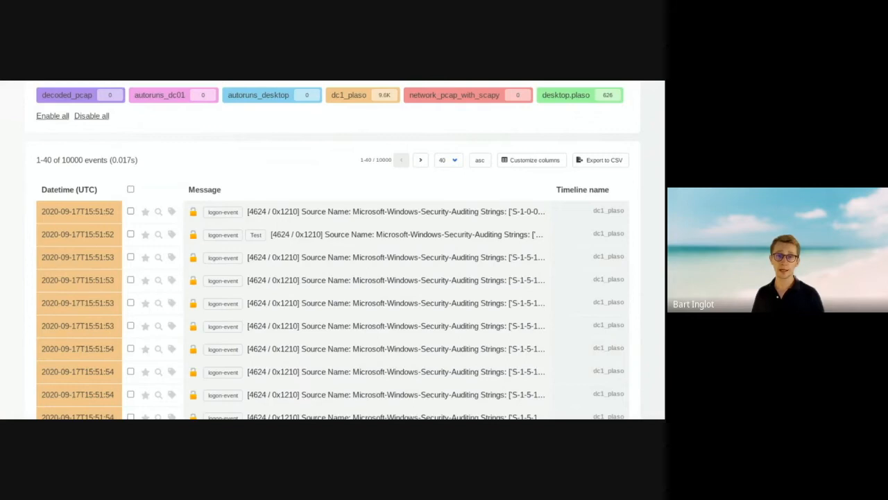
# Create a new label Demo on the first logon event
pyautogui.click(172, 211)
pyautogui.click(220, 303)
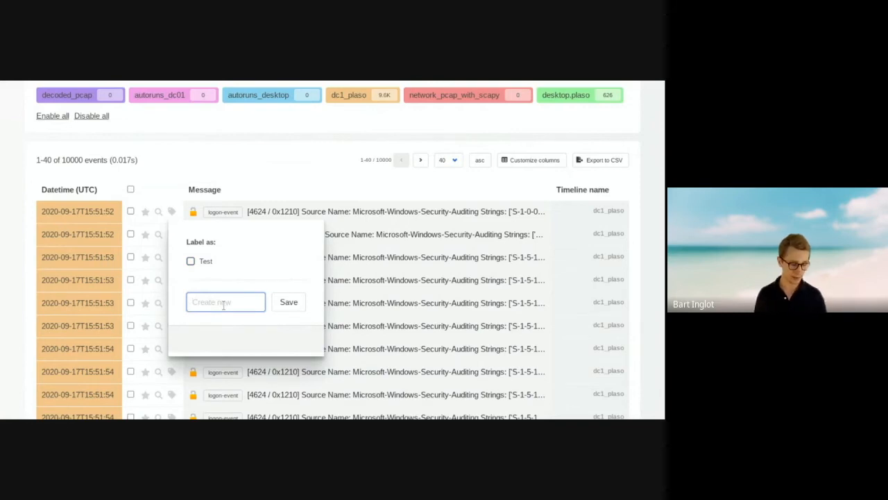
pyautogui.write('Demo')
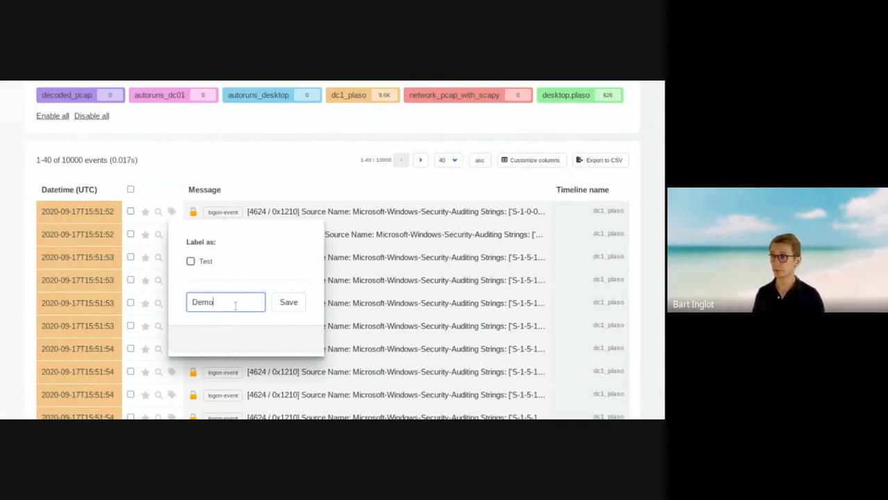
pyautogui.click(297, 305)
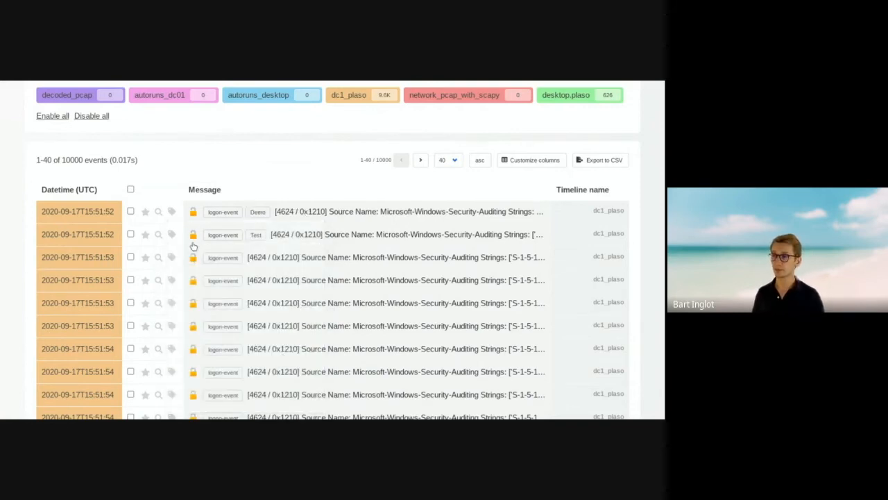
# Remove the Test label from the second logon event
pyautogui.click(170, 234)
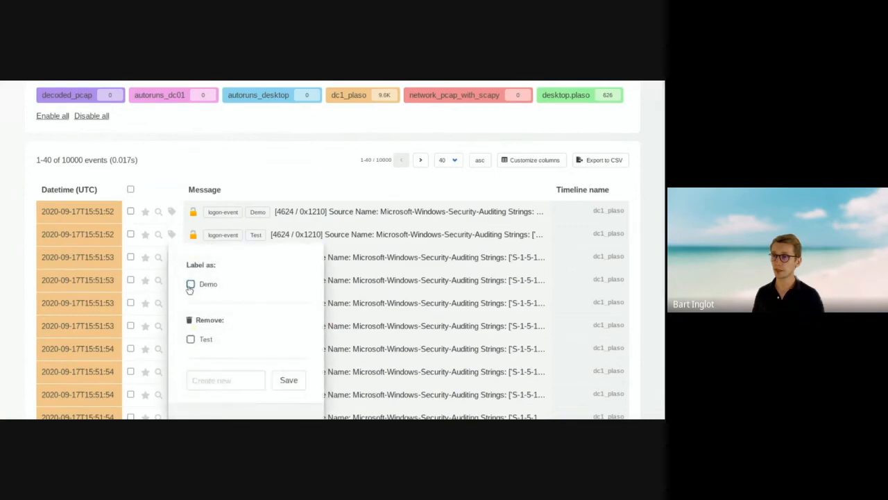
pyautogui.click(190, 339)
pyautogui.scroll(-1, 238, 345)
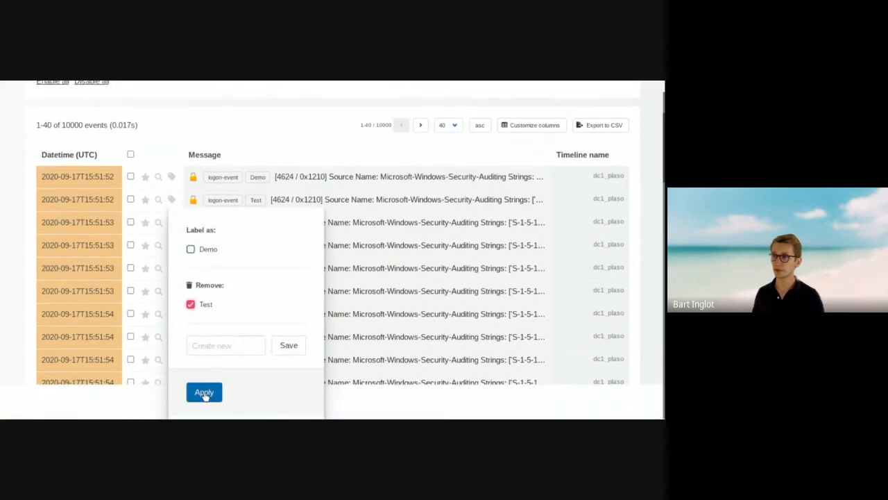
pyautogui.click(206, 393)
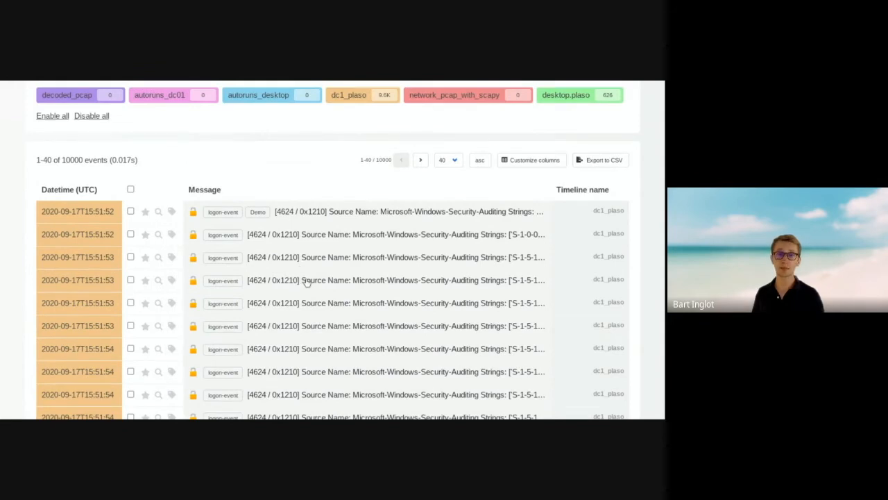
# Open the sketch's graph view and generate the Windows services plugin graph
pyautogui.scroll(3, 307, 282)
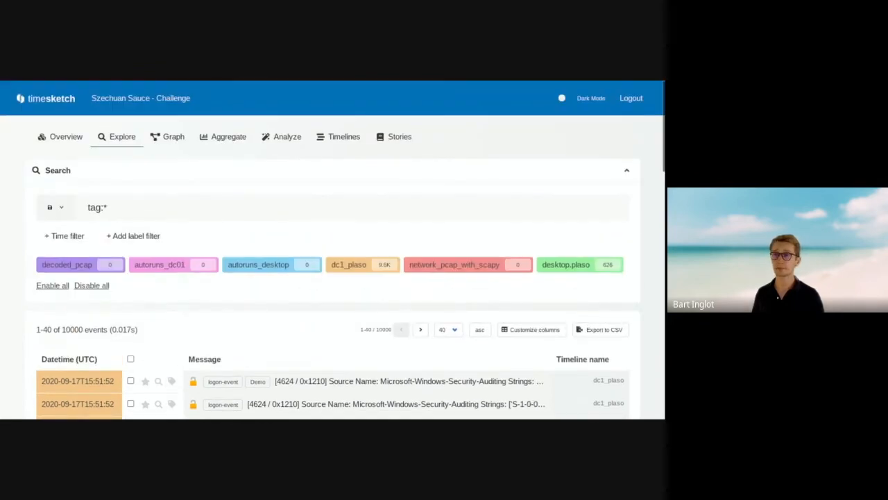
pyautogui.click(167, 139)
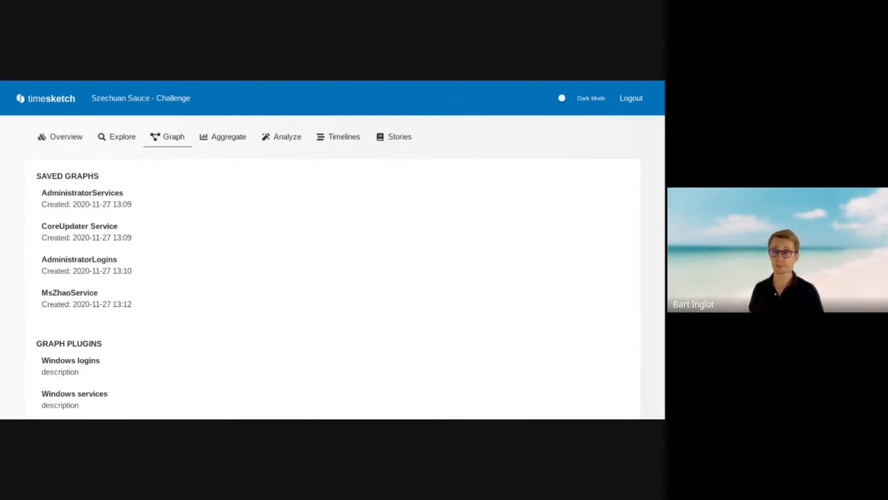
pyautogui.scroll(-1, 350, 279)
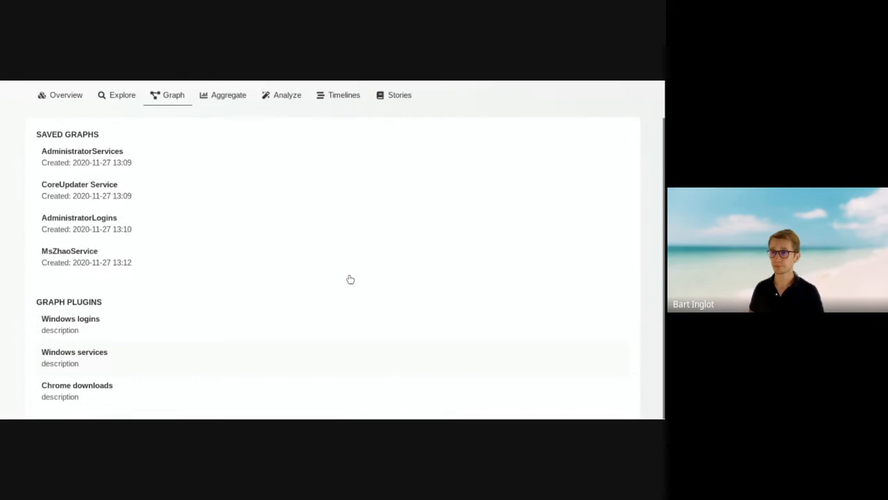
pyautogui.click(93, 356)
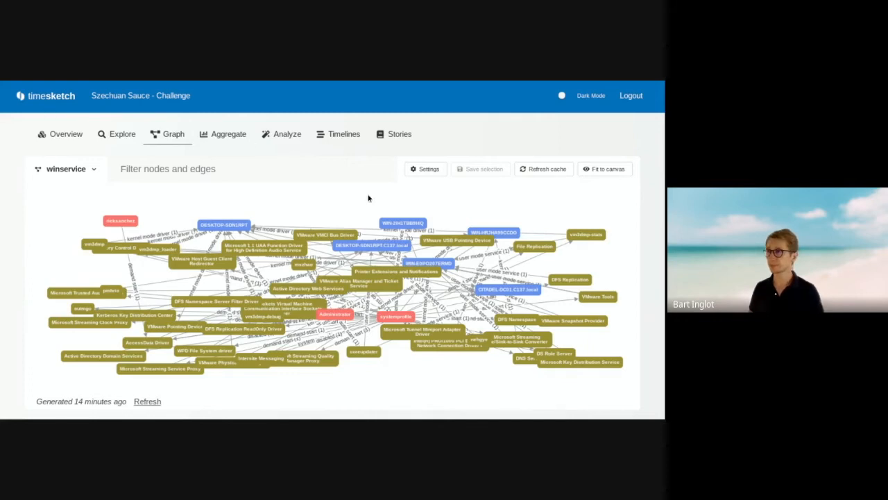
# Select the CITADEL-DC01.C137.local node with its connected services and save the selection as a graph named DC01
pyautogui.click(499, 289)
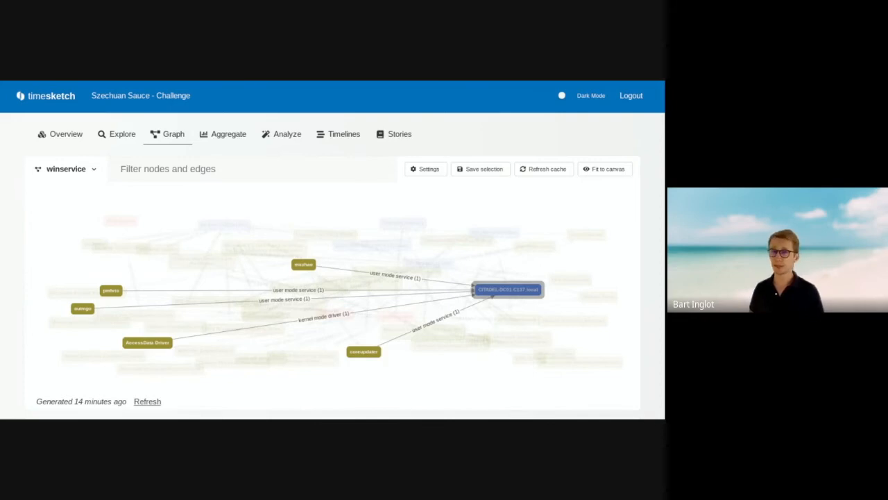
pyautogui.click(490, 171)
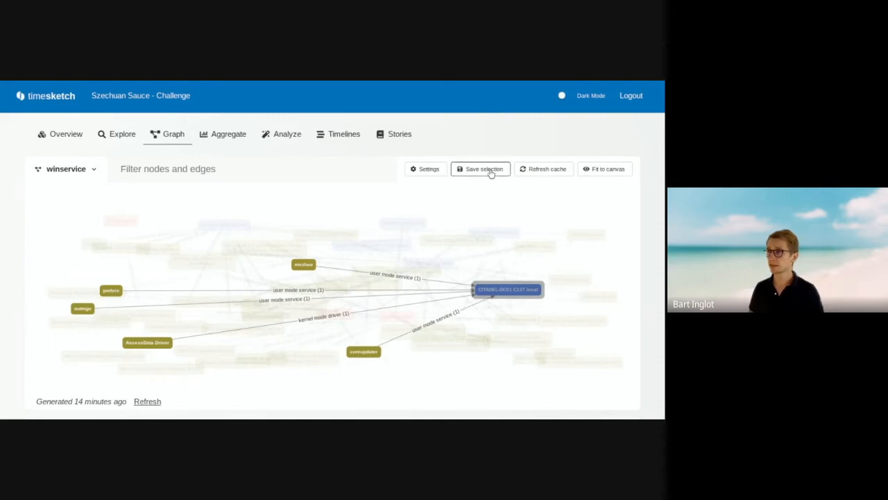
pyautogui.click(417, 226)
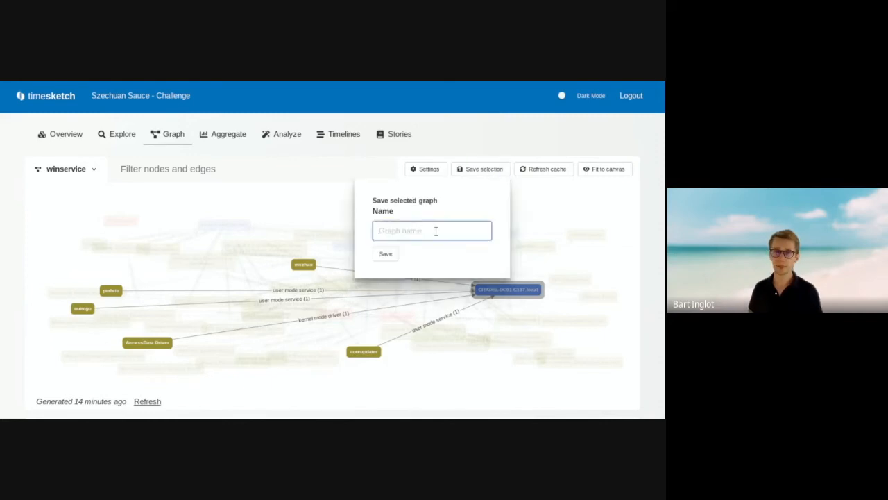
pyautogui.write('DC01')
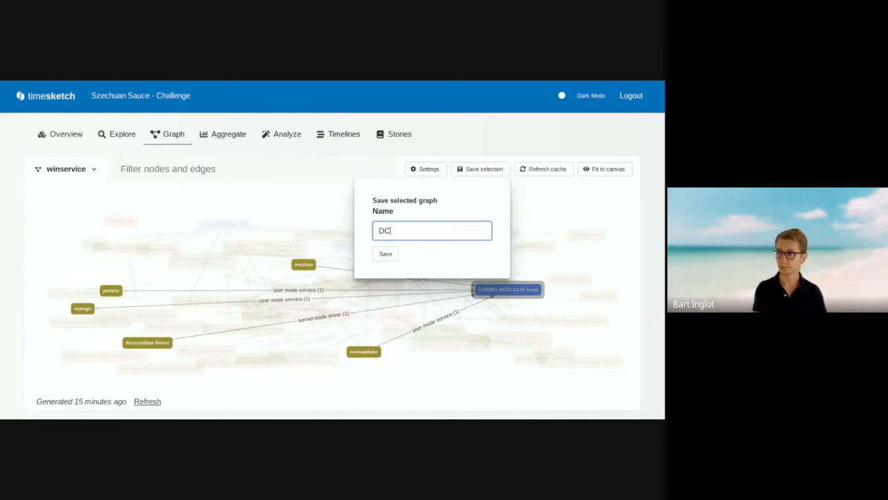
pyautogui.click(388, 255)
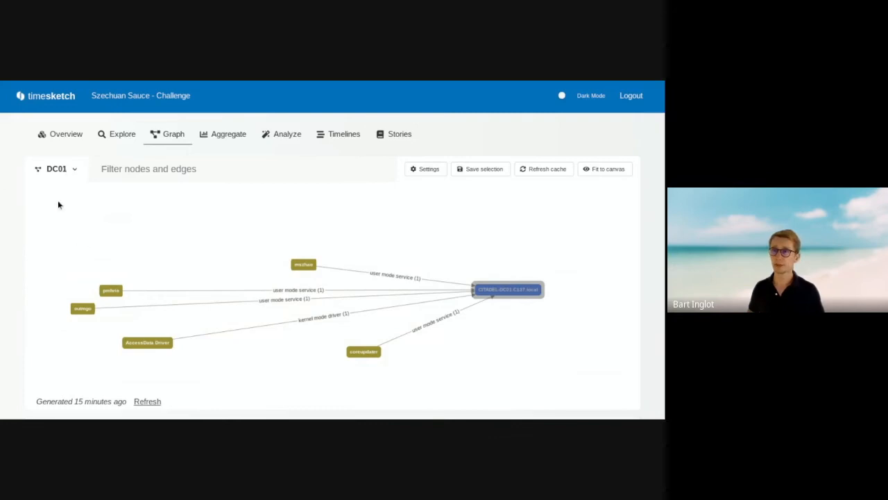
# Switch from the saved DC01 graph back to Windows services and filter its nodes and edges by dc01
pyautogui.click(66, 172)
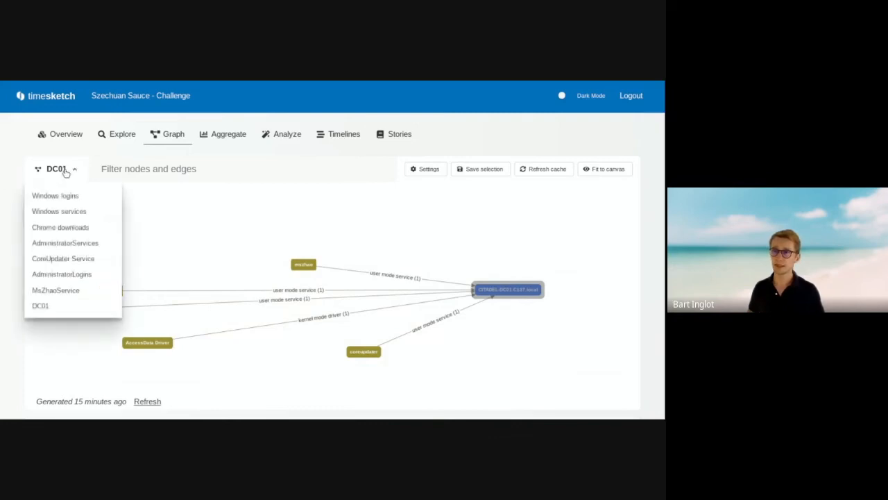
pyautogui.click(69, 216)
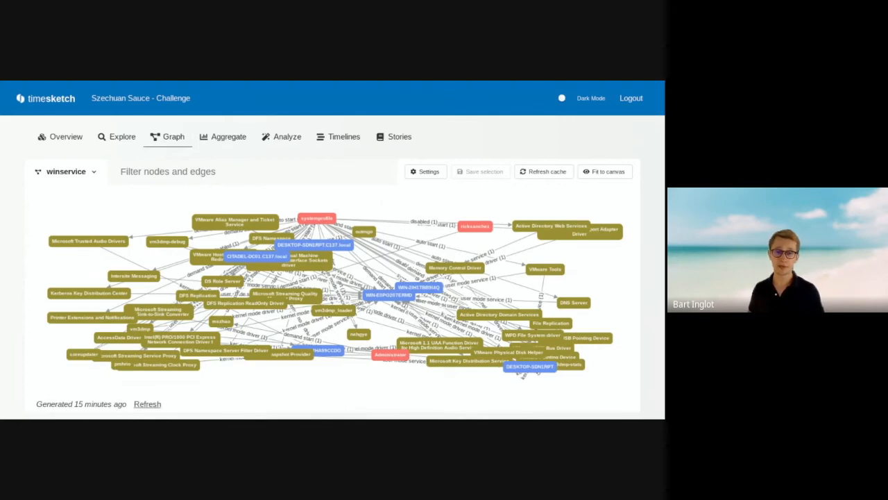
pyautogui.click(268, 168)
pyautogui.write('dc01')
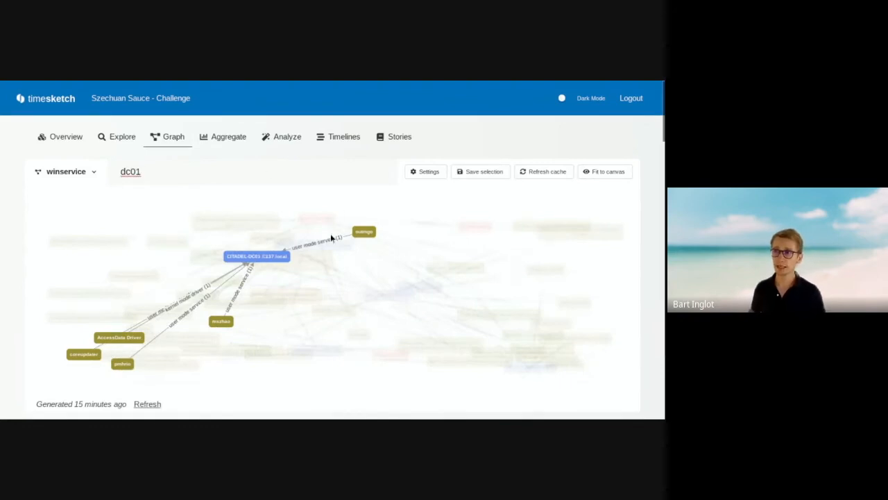
# Highlight the connections of the systemprofile node, and clear the selection again
pyautogui.click(263, 376)
pyautogui.click(316, 219)
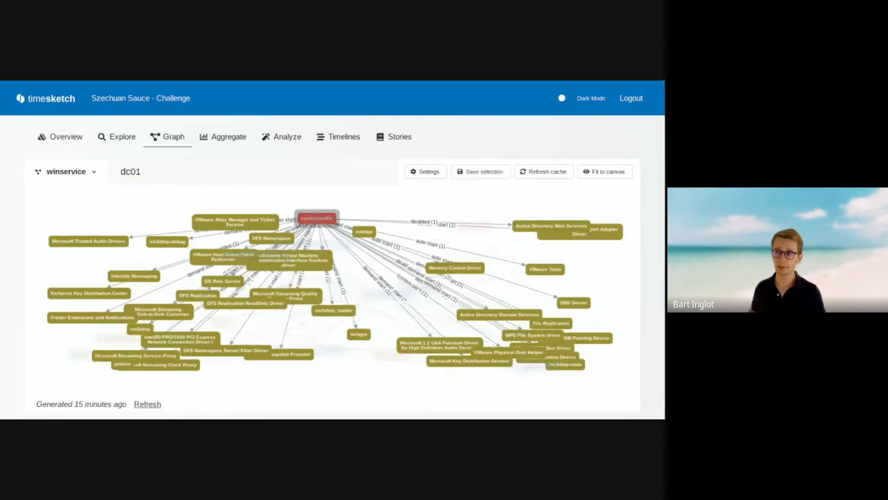
pyautogui.click(358, 364)
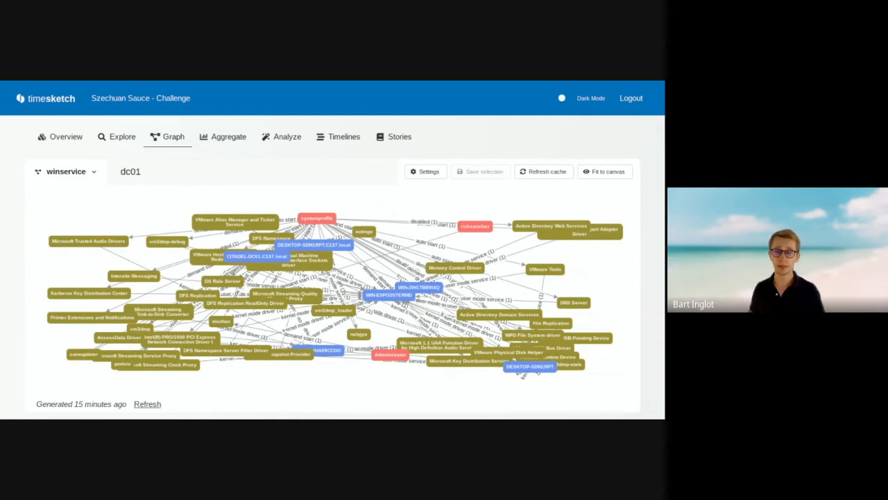
# Select the nehgye, vm3dmp_loader and Memory Control Driver nodes together, shift them as a group, and fit the graph to the canvas
pyautogui.moveTo(349, 372); pyautogui.dragTo(313, 337)
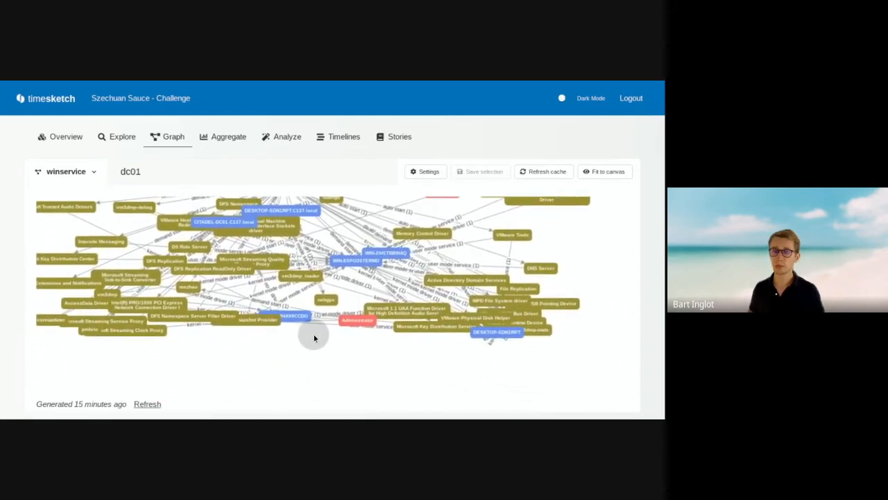
pyautogui.scroll(5, 263, 249)
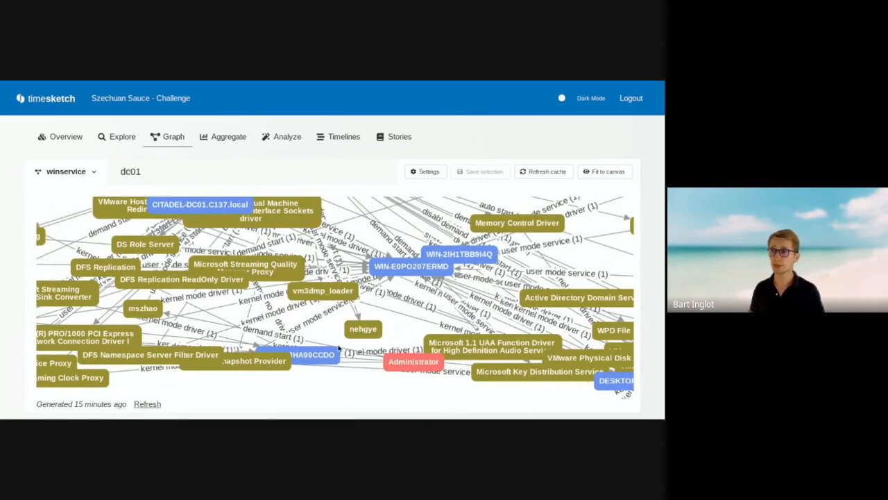
pyautogui.click(360, 334)
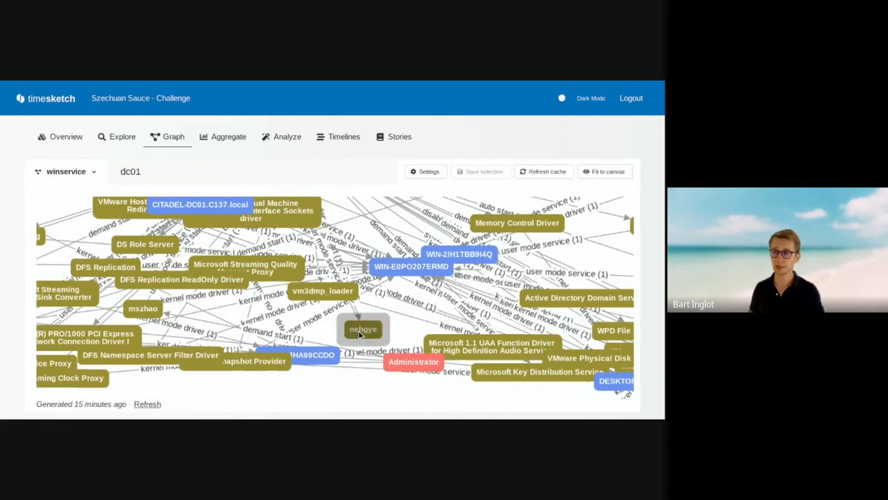
pyautogui.click(372, 336)
pyautogui.click(371, 335)
pyautogui.click(324, 291)
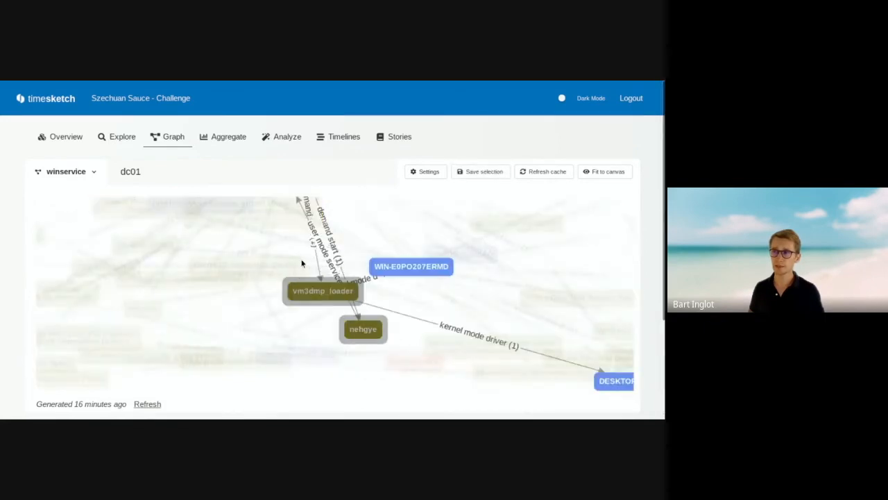
pyautogui.click(493, 222)
pyautogui.moveTo(514, 224); pyautogui.dragTo(470, 224)
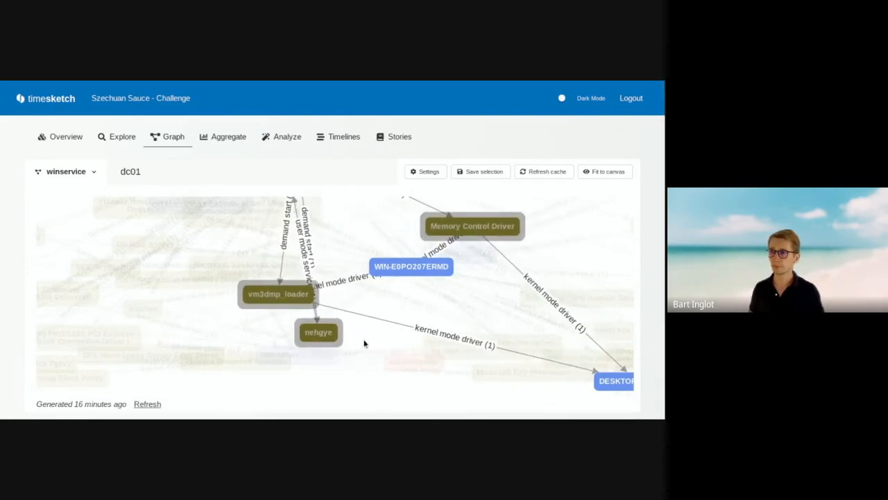
pyautogui.click(613, 174)
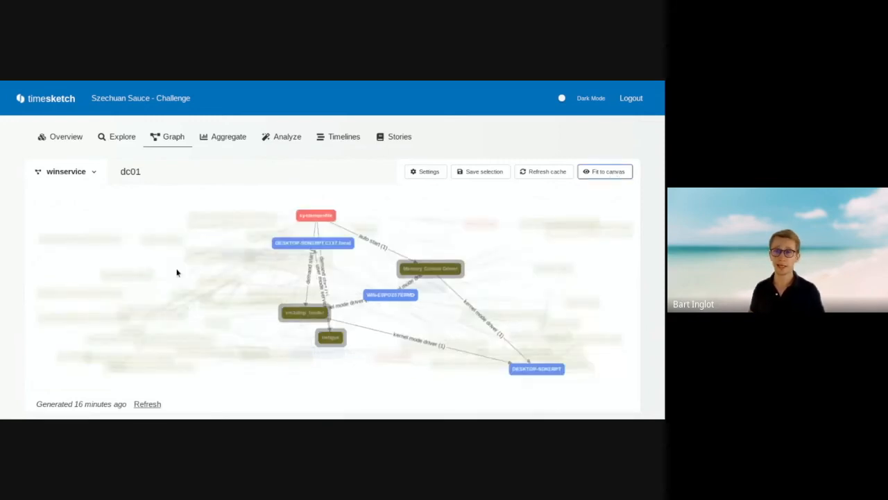
# Clear the node selection and remove the dc01 filter from the Windows services graph
pyautogui.click(249, 368)
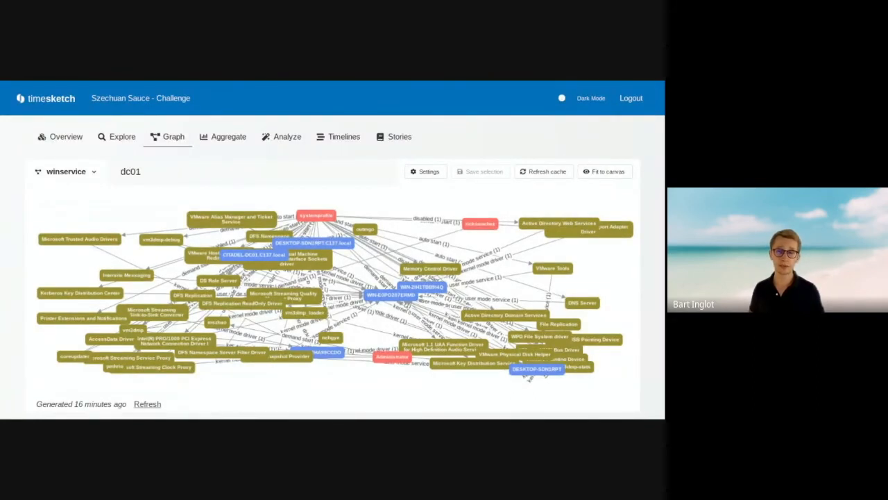
pyautogui.click(226, 173)
pyautogui.press('Return')
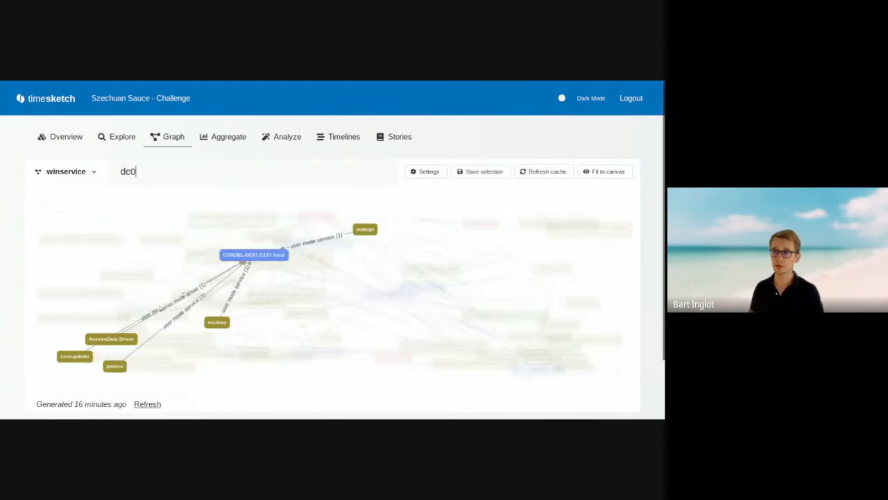
pyautogui.press('BackSpace')
pyautogui.press('BackSpace')
pyautogui.press('BackSpace')
pyautogui.press('BackSpace')
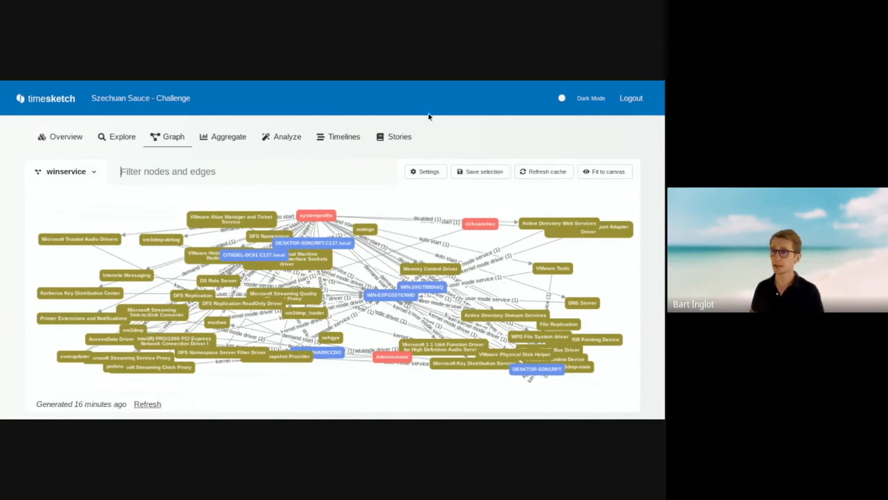
# Select the Administrator node and try 85% transparency for unselected elements before settling on a low setting
pyautogui.click(429, 173)
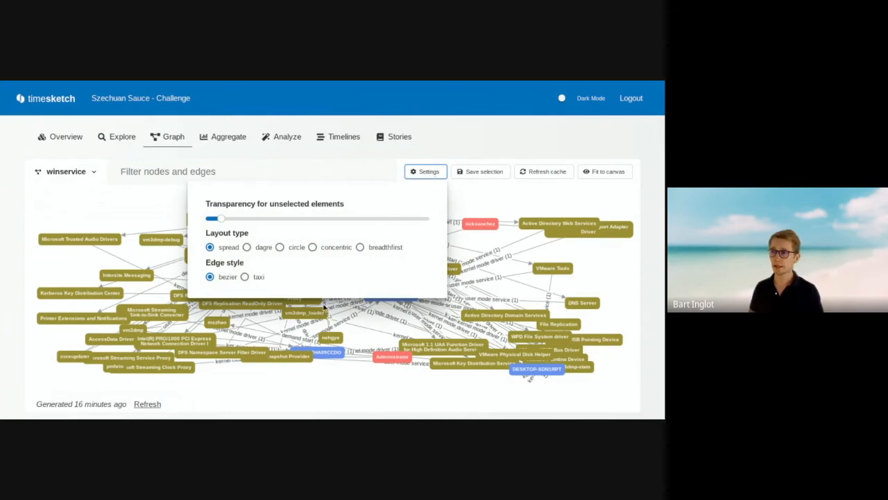
pyautogui.click(368, 380)
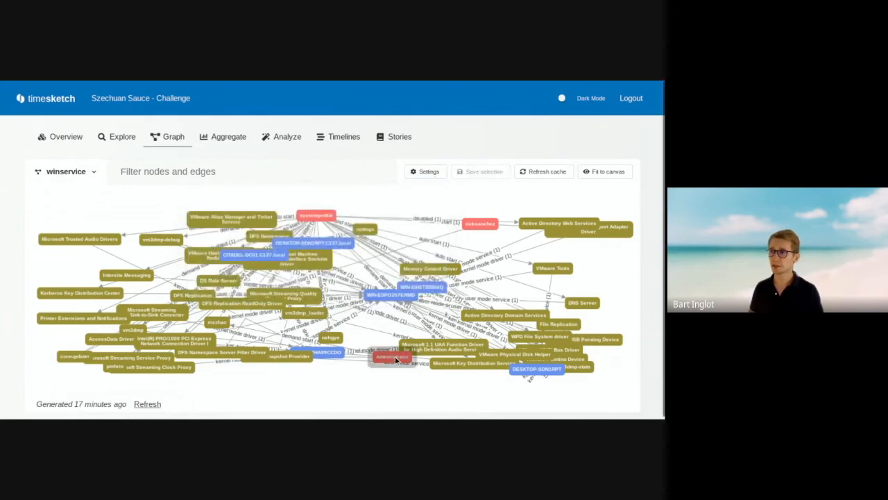
pyautogui.click(393, 357)
pyautogui.click(421, 173)
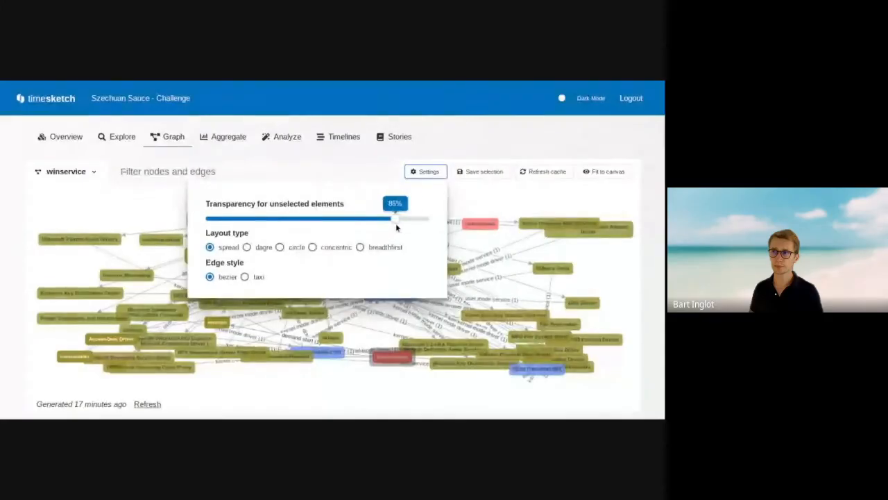
pyautogui.moveTo(395, 222); pyautogui.dragTo(237, 226)
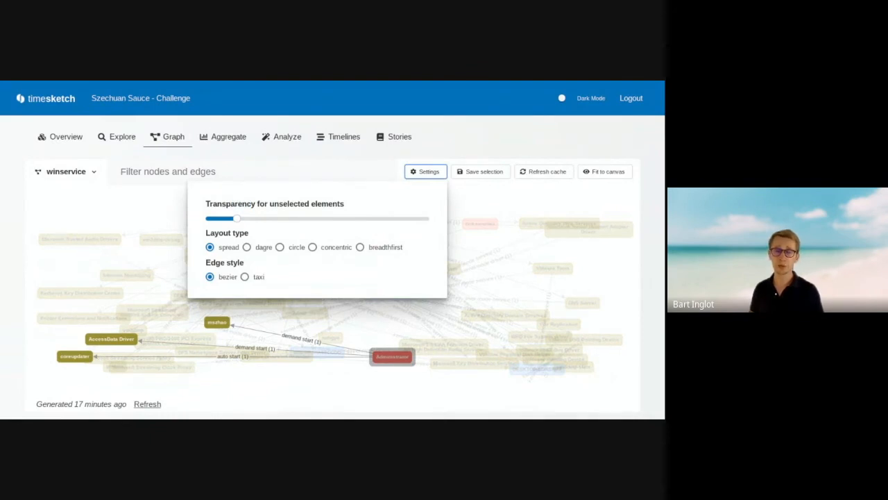
# Change the graph's layout type to breadthfirst
pyautogui.click(371, 250)
pyautogui.click(370, 250)
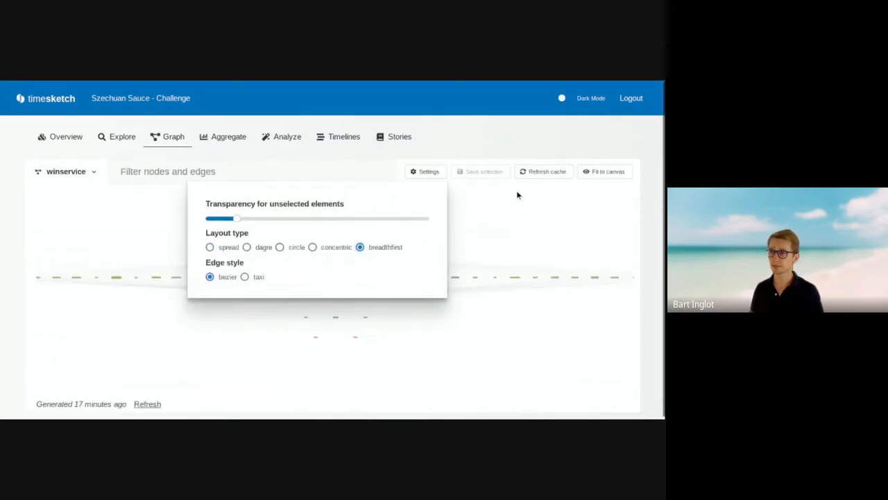
pyautogui.click(516, 190)
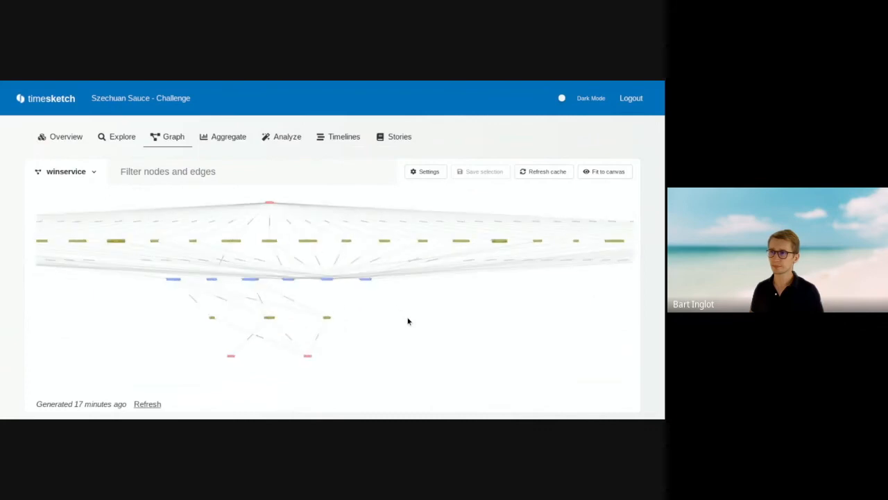
# Examine the hierarchy of the breadthfirst graph, especially the nodes and connections in its lower levels
pyautogui.scroll(1, 407, 321)
pyautogui.moveTo(374, 304); pyautogui.dragTo(417, 309)
pyautogui.scroll(5, 418, 309)
pyautogui.scroll(-3, 417, 308)
pyautogui.moveTo(352, 316); pyautogui.dragTo(656, 226)
pyautogui.scroll(1, 590, 310)
pyautogui.moveTo(555, 322); pyautogui.dragTo(620, 420)
pyautogui.moveTo(456, 233); pyautogui.dragTo(611, 471)
pyautogui.moveTo(393, 208); pyautogui.dragTo(369, 98)
pyautogui.scroll(-1, 442, 302)
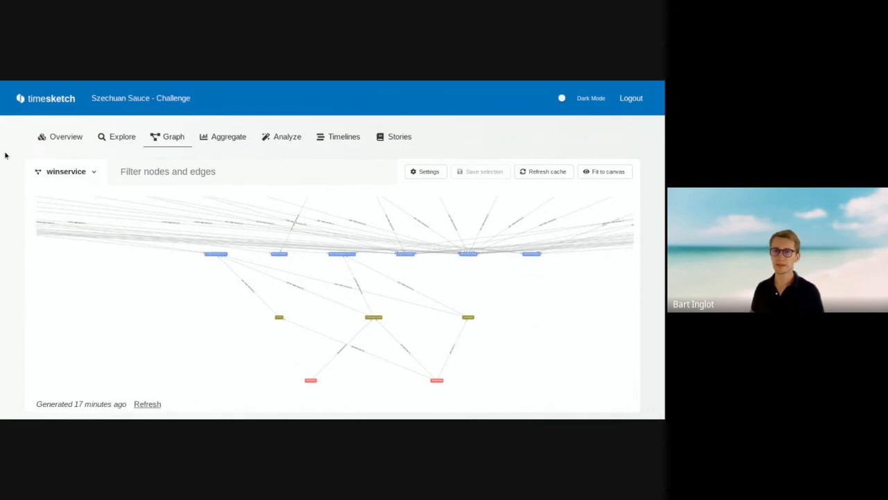
# Set the graph's edge style to taxi
pyautogui.click(425, 172)
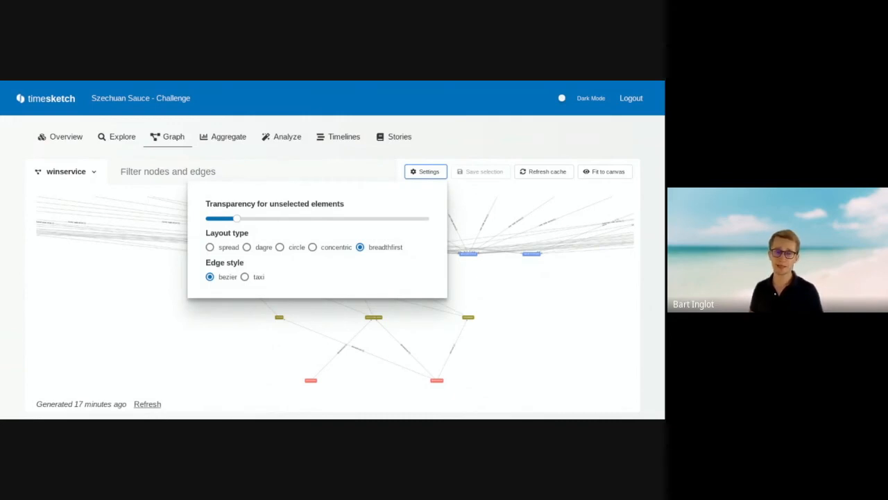
pyautogui.click(243, 276)
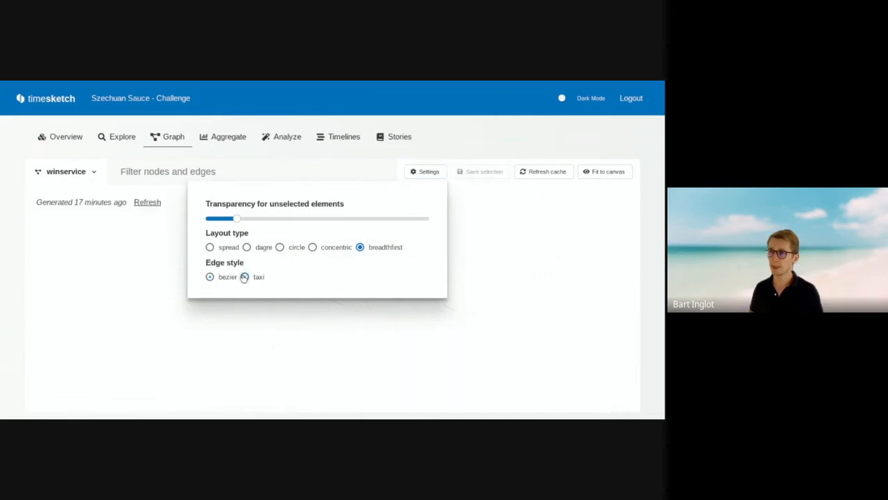
# Select the Administrator node in the taxi-style graph and open the details of its 2020-09-19T03:42:42 service installation event
pyautogui.click(539, 217)
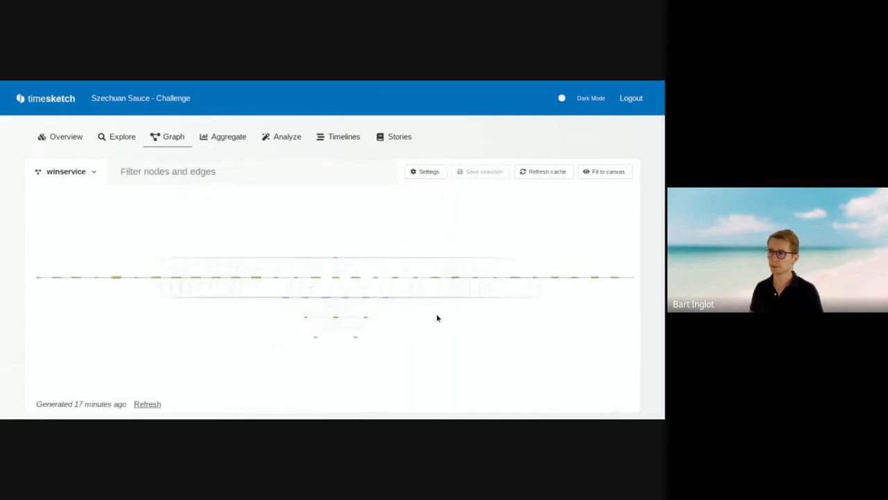
pyautogui.moveTo(351, 289); pyautogui.dragTo(534, 330)
pyautogui.scroll(3, 526, 331)
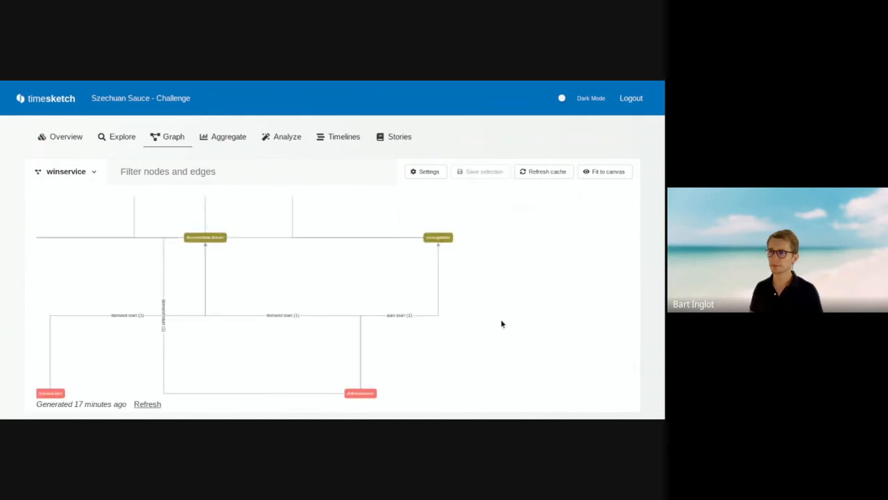
pyautogui.scroll(1, 501, 321)
pyautogui.moveTo(464, 347); pyautogui.dragTo(454, 281)
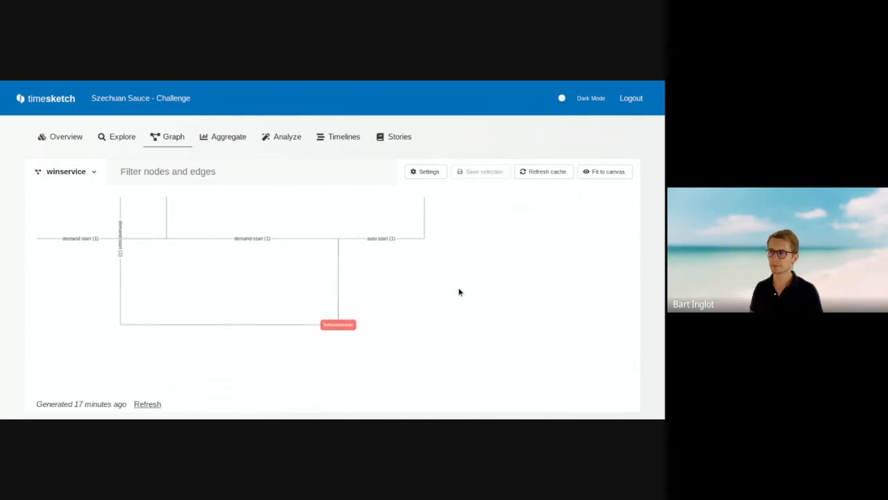
pyautogui.scroll(1, 458, 290)
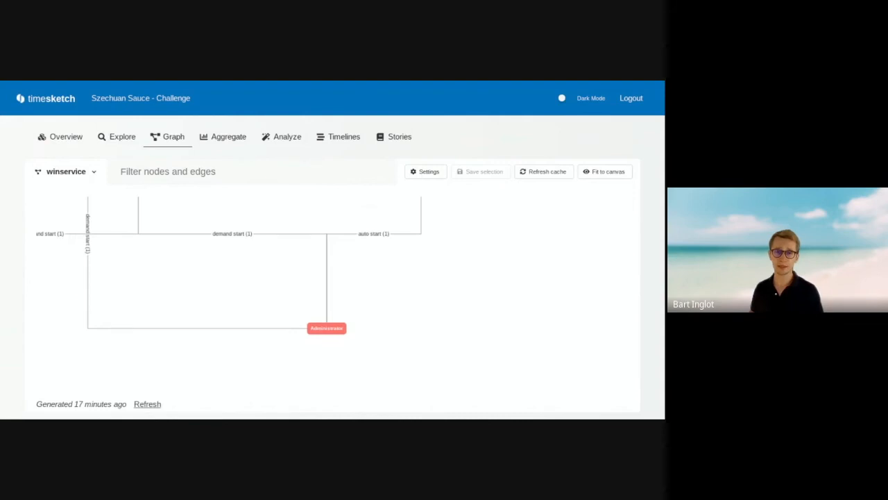
pyautogui.click(324, 330)
pyautogui.scroll(-4, 652, 278)
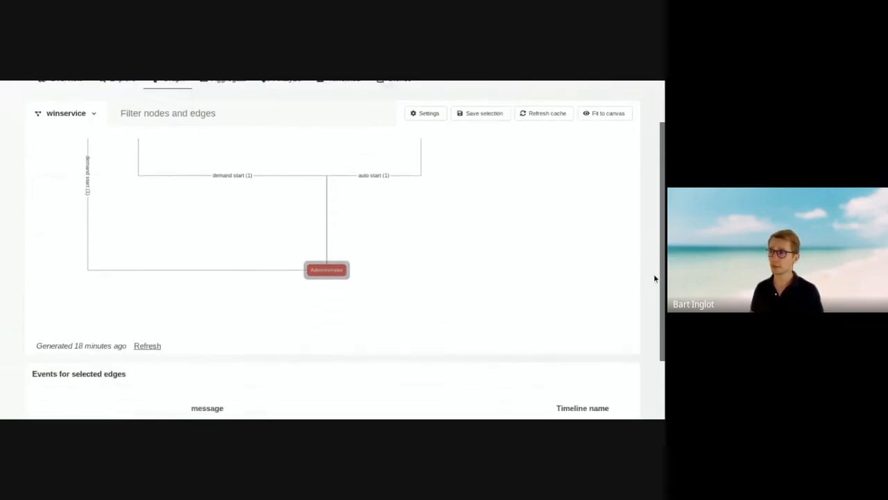
pyautogui.click(380, 350)
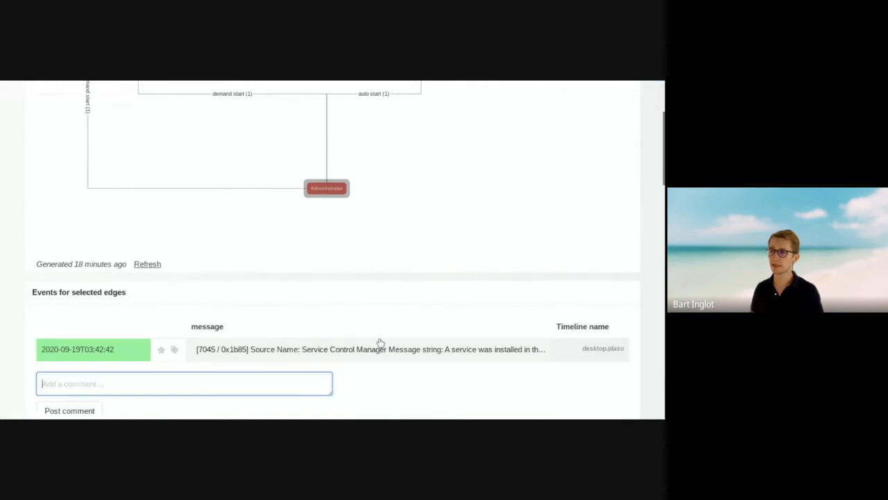
pyautogui.scroll(-3, 347, 308)
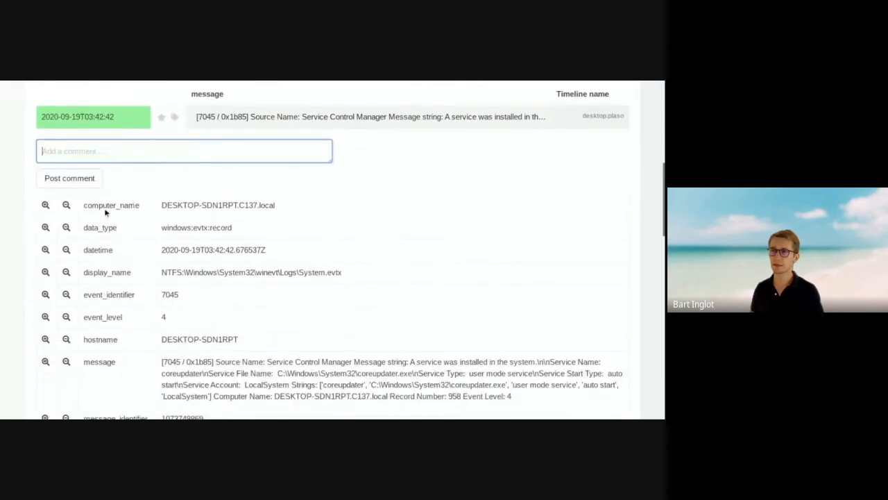
# Star the 2020-09-19T03:42:42 service installation event and remove the star again
pyautogui.click(162, 118)
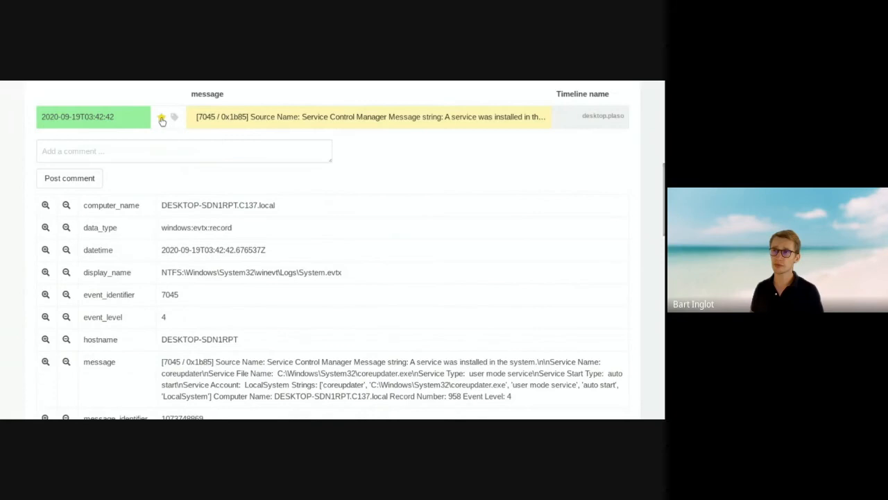
pyautogui.click(174, 116)
pyautogui.click(175, 117)
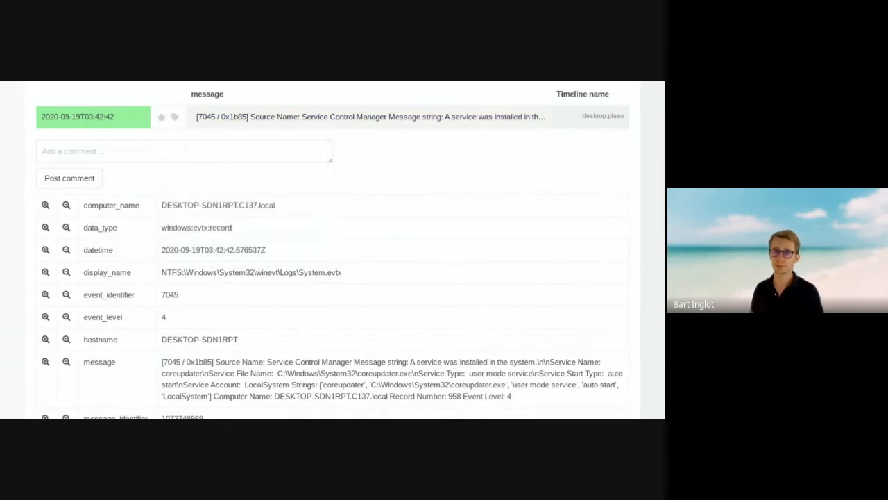
# Open the sketch's aggregations, view the selectable timelines without restricting them, and choose Terms Aggregation as the aggregator
pyautogui.scroll(10, 576, 163)
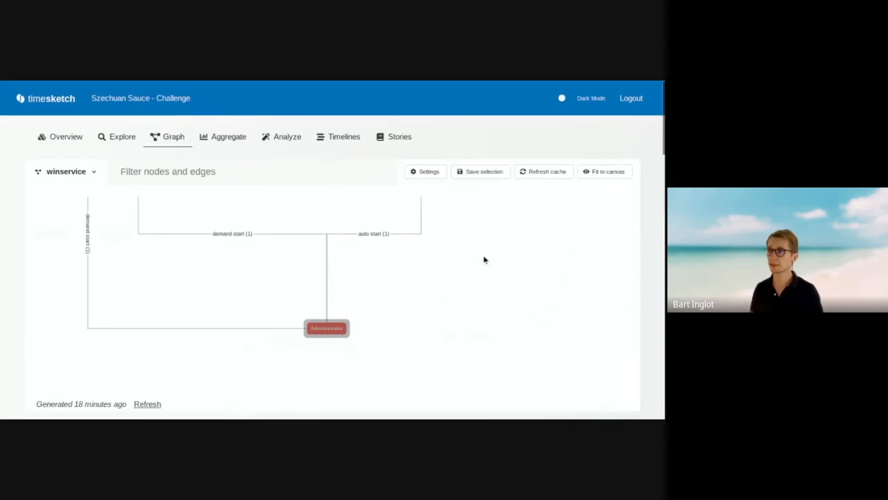
pyautogui.click(222, 139)
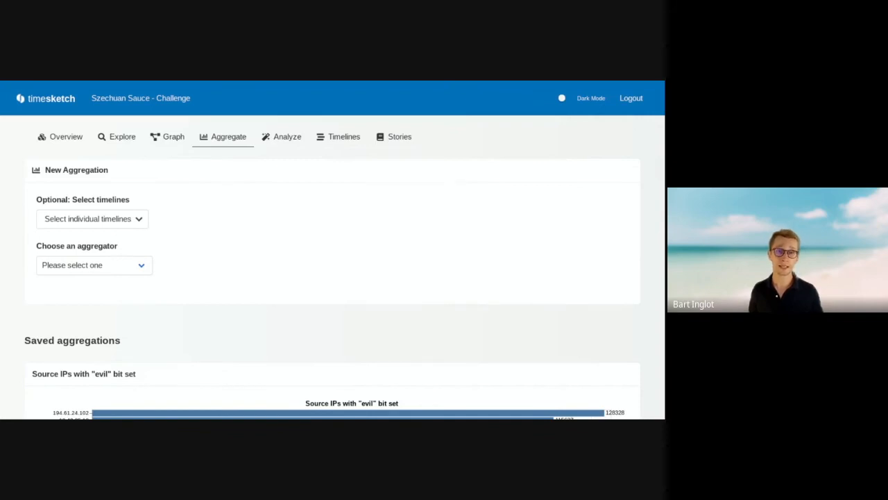
pyautogui.click(74, 220)
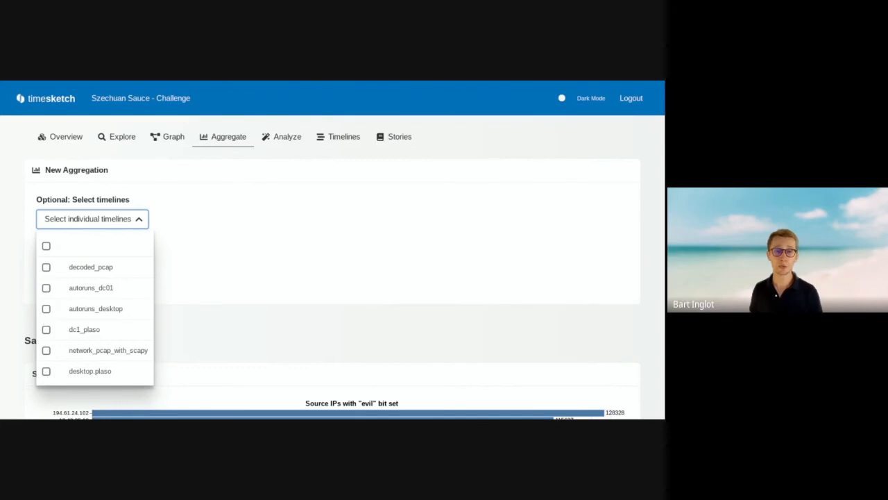
pyautogui.click(274, 268)
pyautogui.click(57, 268)
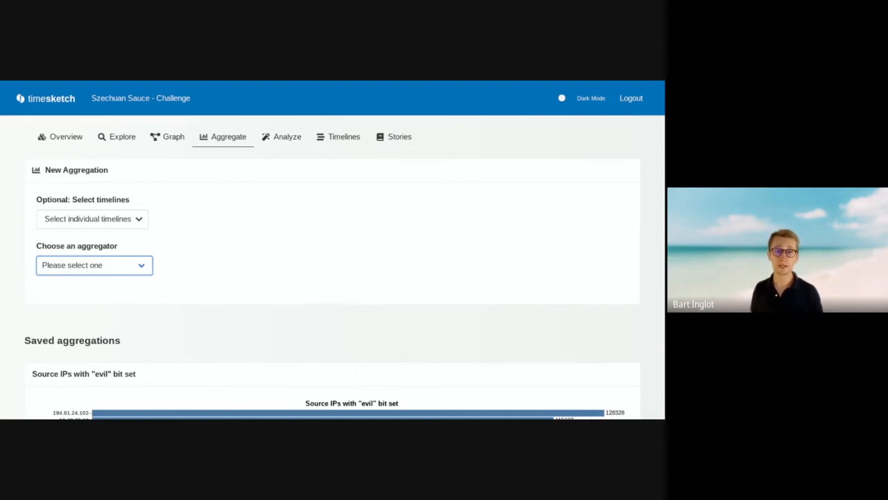
pyautogui.click(99, 279)
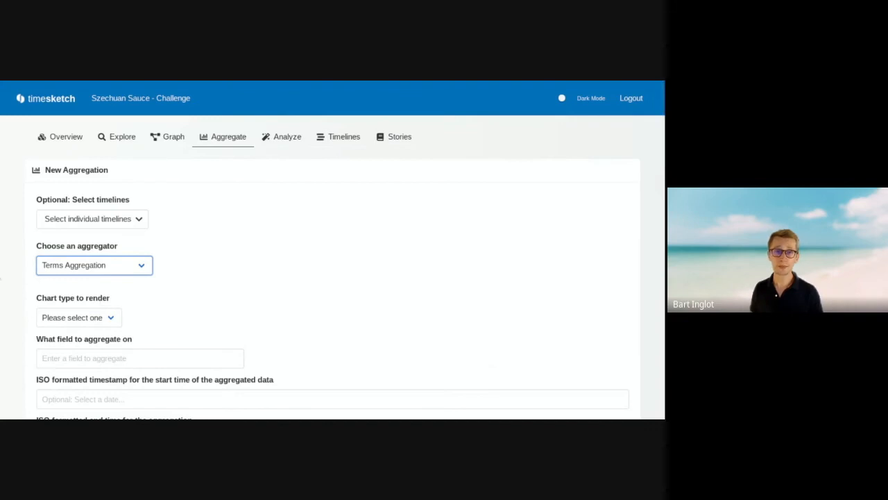
# Set the aggregation's chart type to table and the field to aggregate on to data_type
pyautogui.click(105, 318)
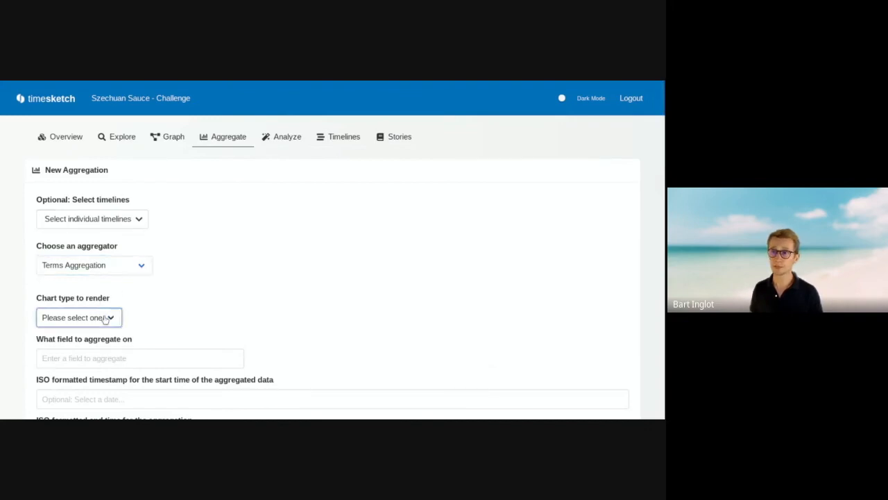
pyautogui.scroll(-1, 231, 304)
pyautogui.scroll(-2, 231, 304)
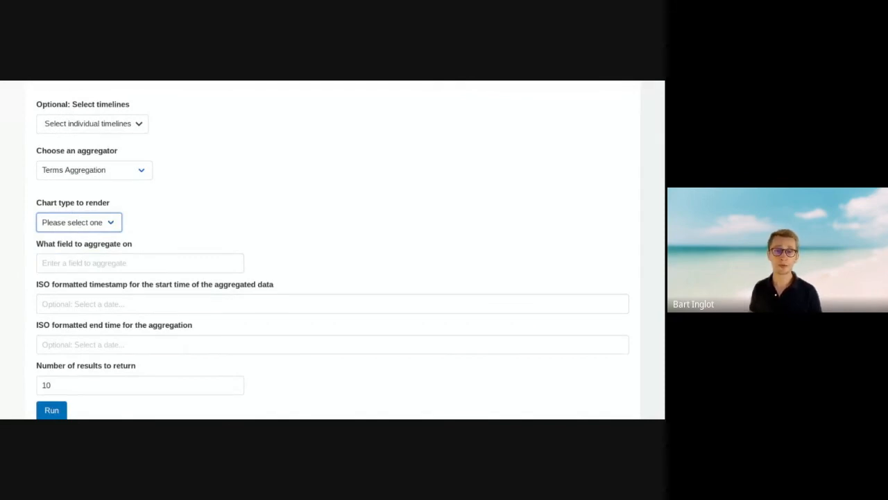
pyautogui.click(66, 218)
pyautogui.click(87, 234)
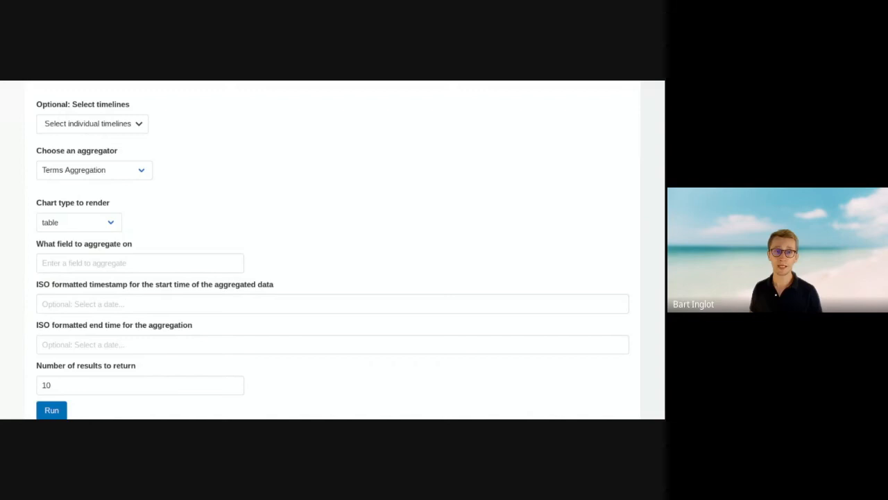
pyautogui.click(89, 262)
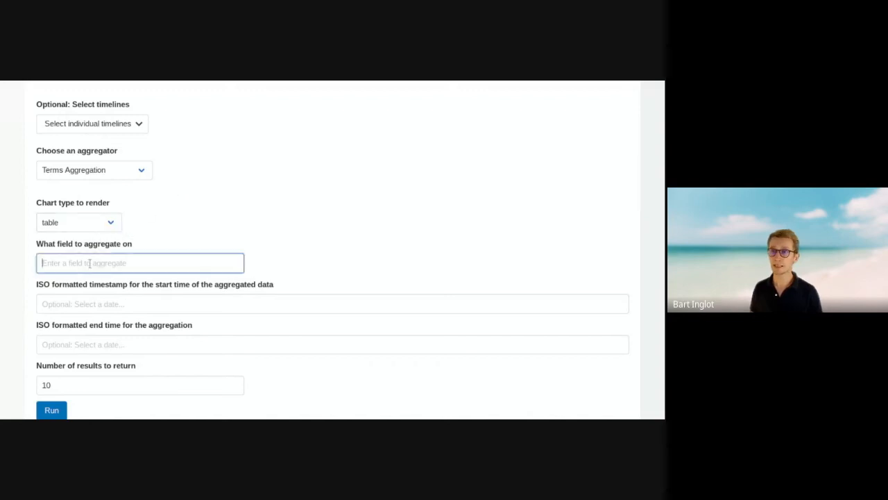
pyautogui.click(81, 271)
pyautogui.click(483, 223)
pyautogui.scroll(-1, 484, 224)
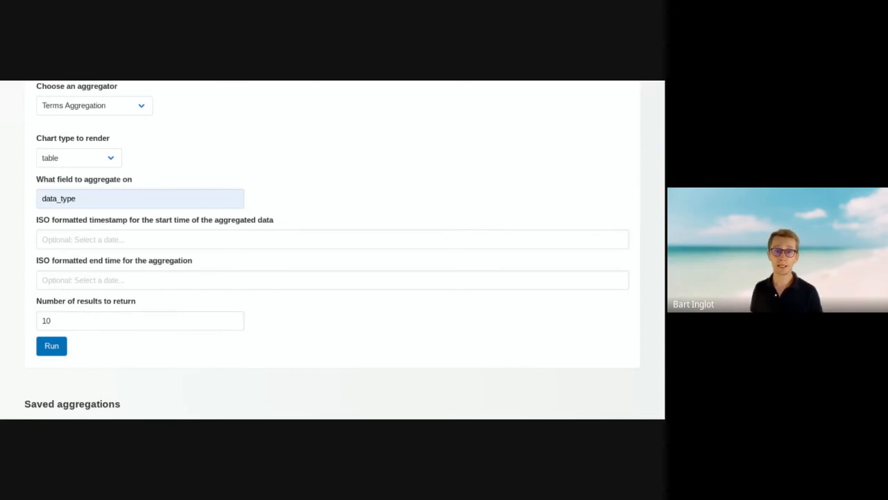
# Set the number of results to return to 100, run the data_type aggregation and review its table
pyautogui.click(120, 316)
pyautogui.write('0')
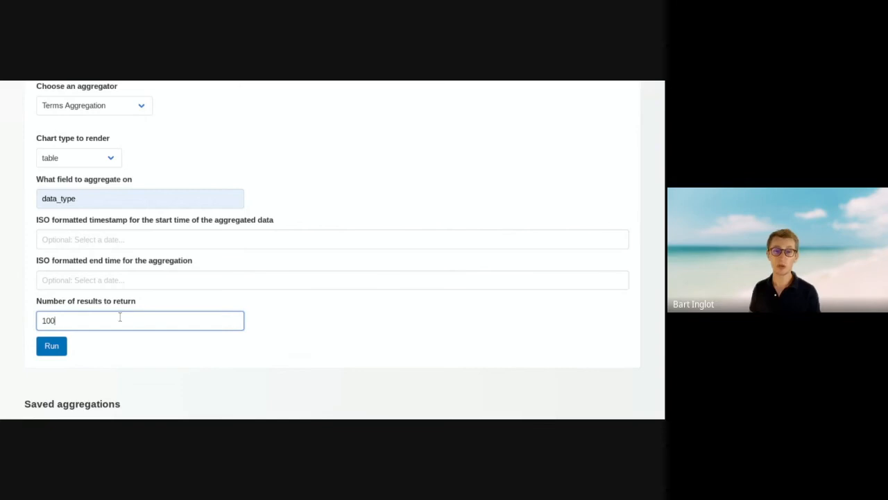
pyautogui.click(222, 354)
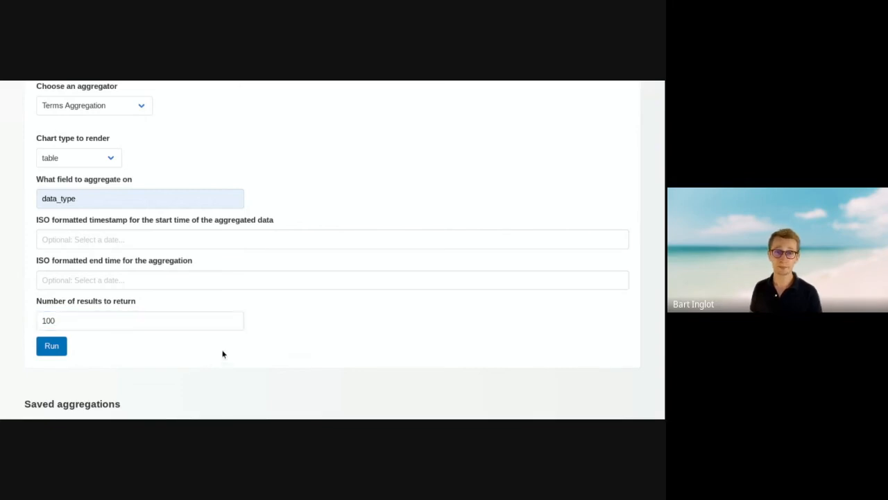
pyautogui.click(51, 350)
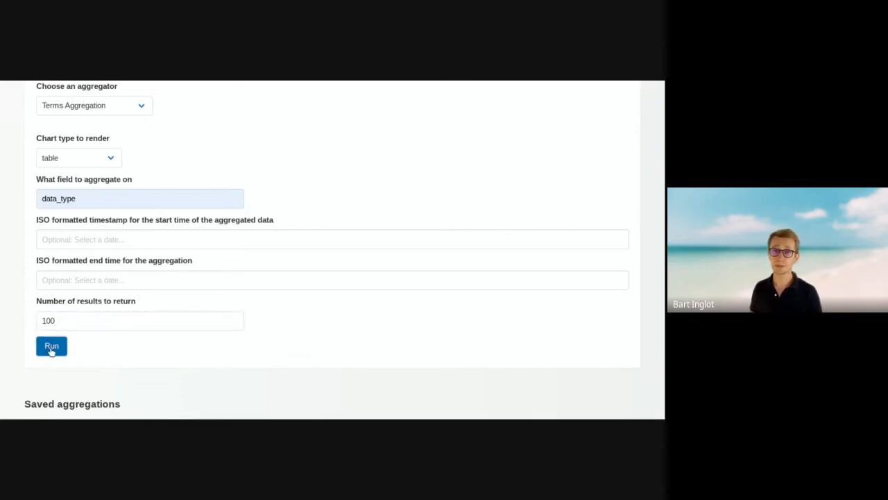
pyautogui.scroll(-4, 484, 339)
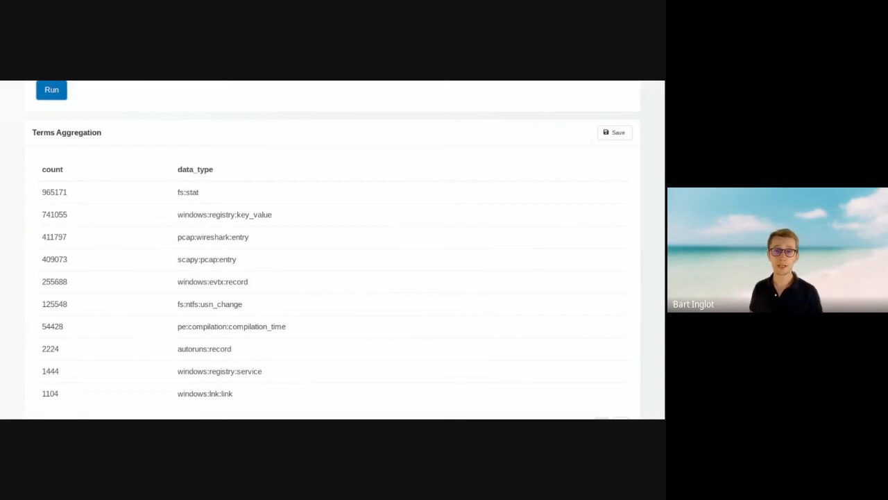
# Change the chart type to a horizontal bar chart and rerun the data_type aggregation
pyautogui.scroll(6, 319, 307)
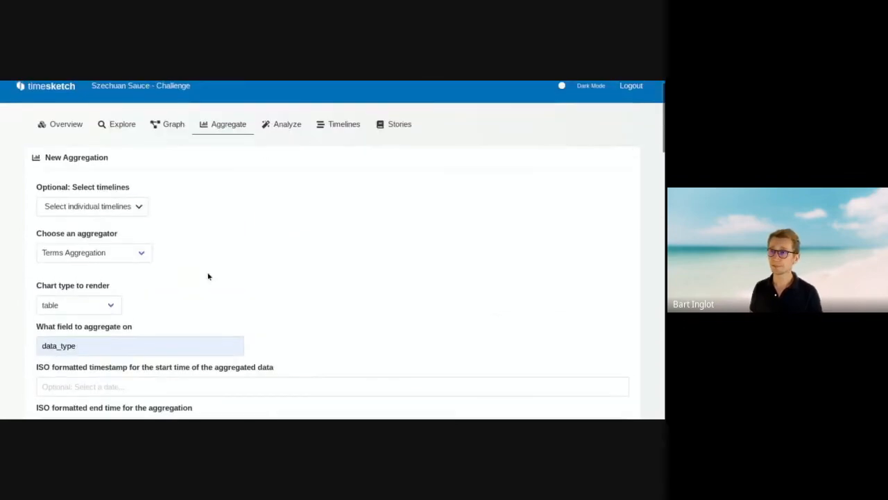
pyautogui.click(104, 211)
pyautogui.click(99, 225)
pyautogui.click(398, 190)
pyautogui.scroll(-5, 392, 197)
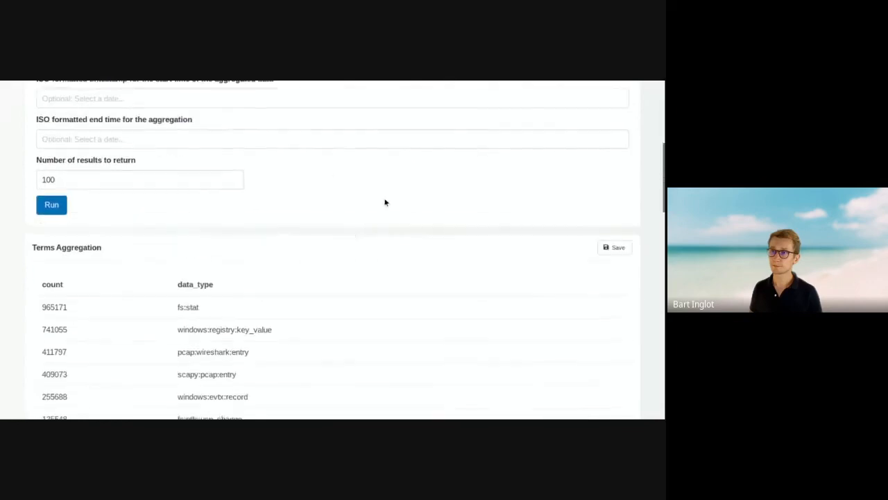
pyautogui.click(69, 204)
pyautogui.scroll(-1, 445, 219)
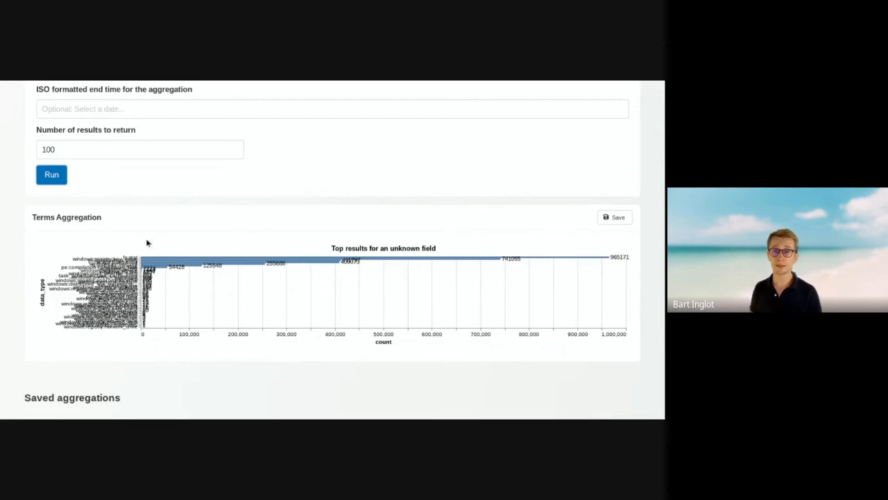
# View the save form for the aggregation, close it without saving, and examine the charts of the saved aggregations
pyautogui.click(614, 218)
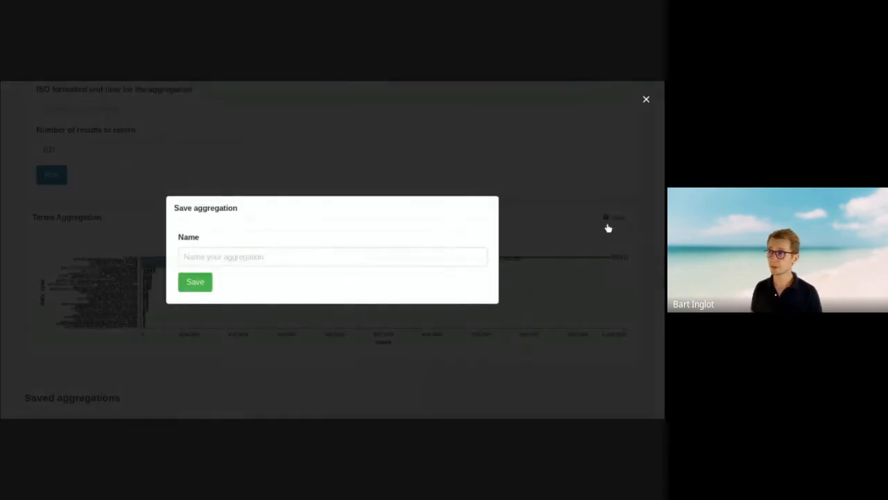
pyautogui.click(503, 157)
pyautogui.scroll(-4, 23, 220)
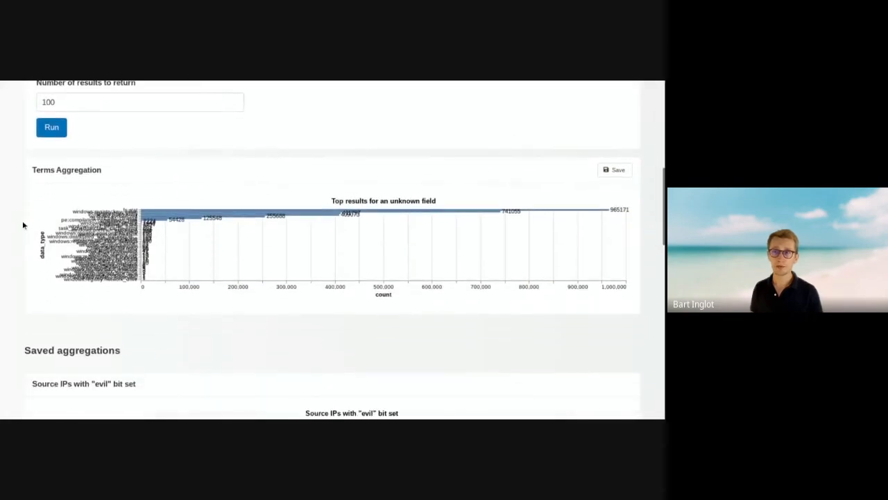
pyautogui.scroll(-5, 23, 224)
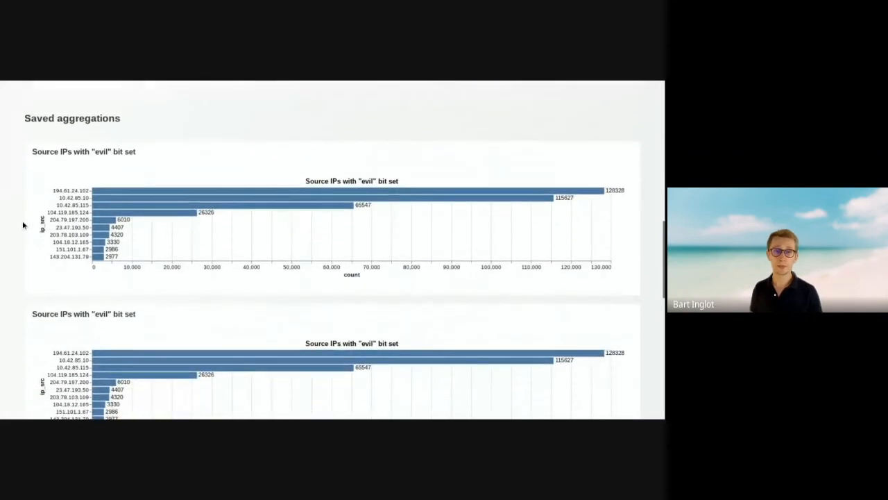
pyautogui.scroll(-4, 23, 220)
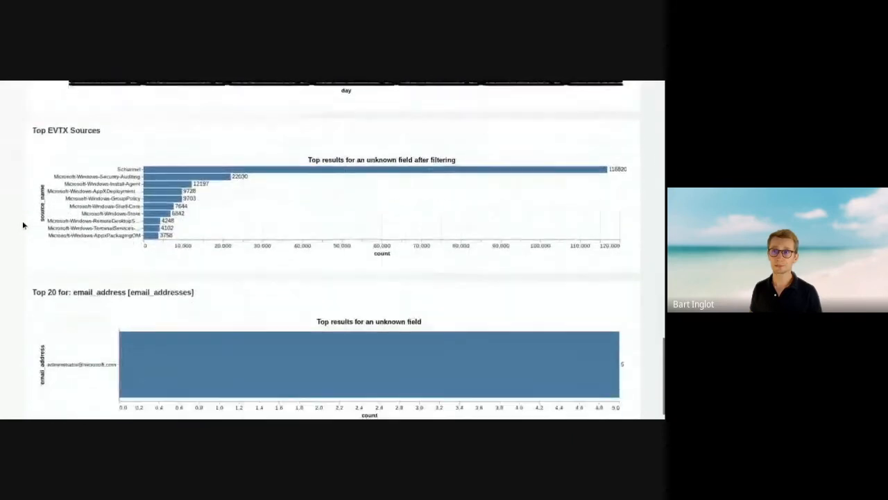
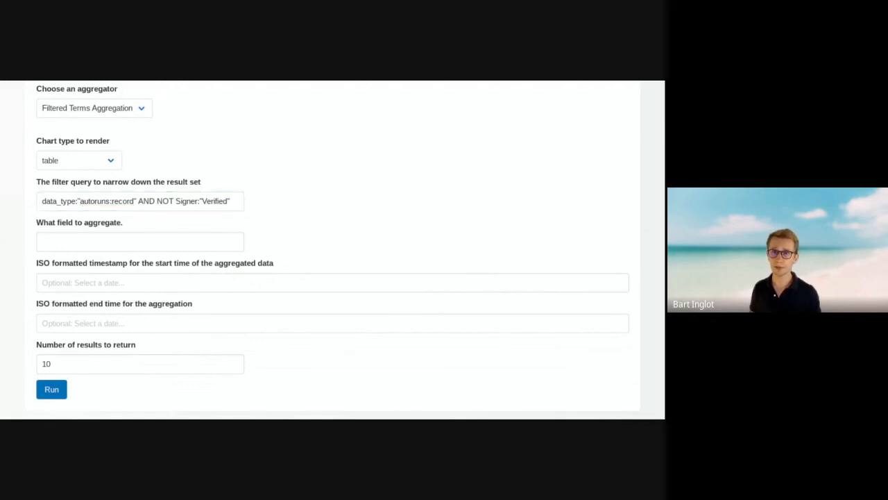
# Run the Filtered Terms Aggregation for unverified autoruns records on the Image Path field, returning 100 results
pyautogui.click(121, 247)
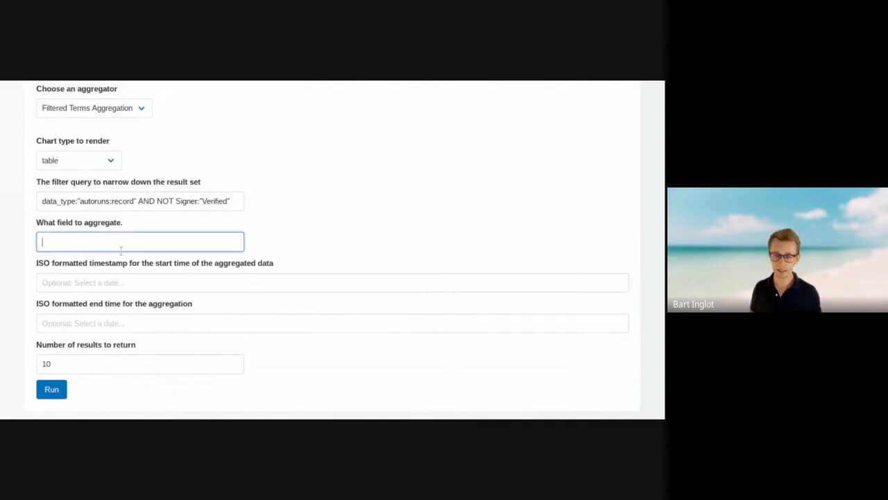
pyautogui.write('Image Path')
pyautogui.click(473, 235)
pyautogui.scroll(-1, 322, 299)
pyautogui.click(125, 313)
pyautogui.write('0')
pyautogui.click(416, 328)
pyautogui.scroll(-2, 370, 294)
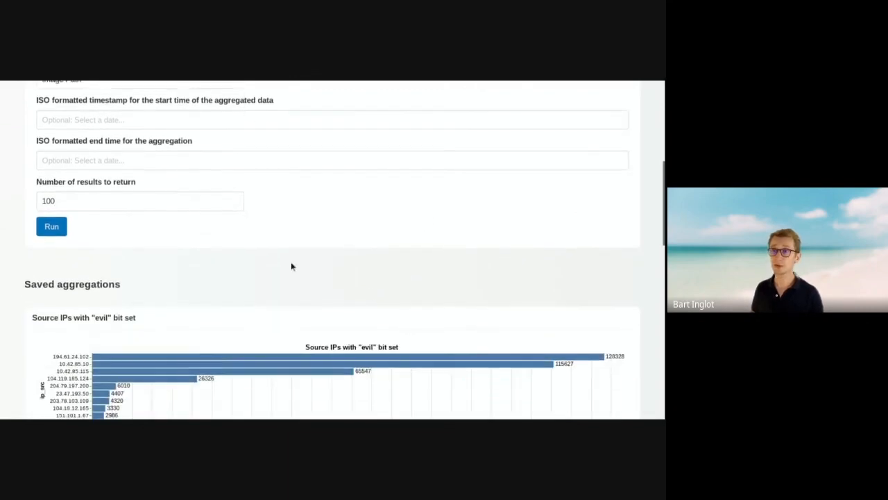
pyautogui.click(54, 227)
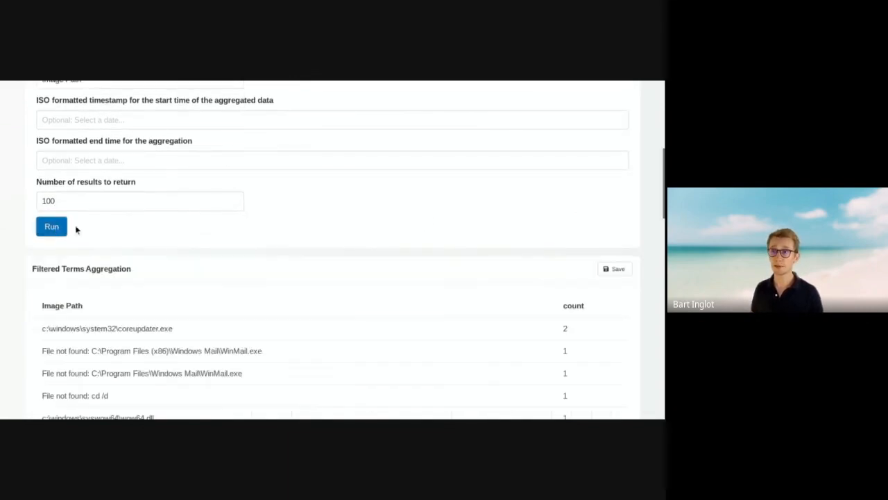
pyautogui.scroll(-3, 458, 216)
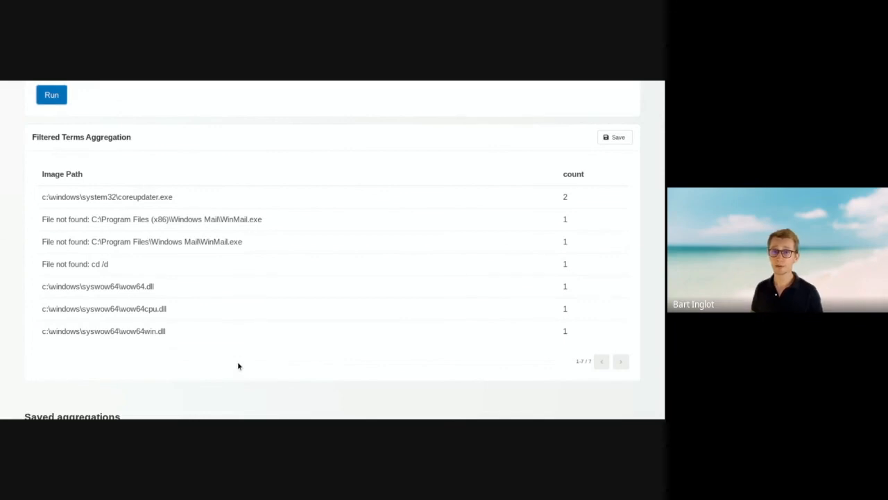
# Examine the timelines and the analyzers available for automatic analysis of the sketch
pyautogui.scroll(10, 237, 364)
pyautogui.click(288, 144)
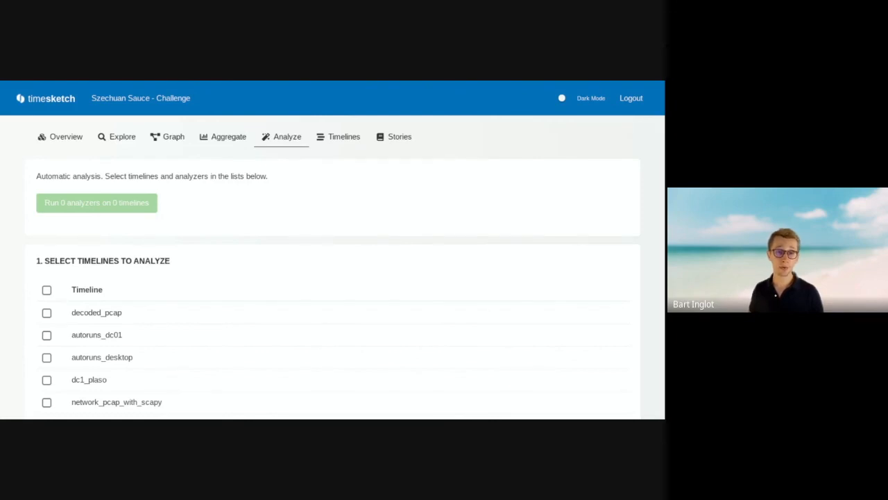
pyautogui.scroll(-5, 314, 277)
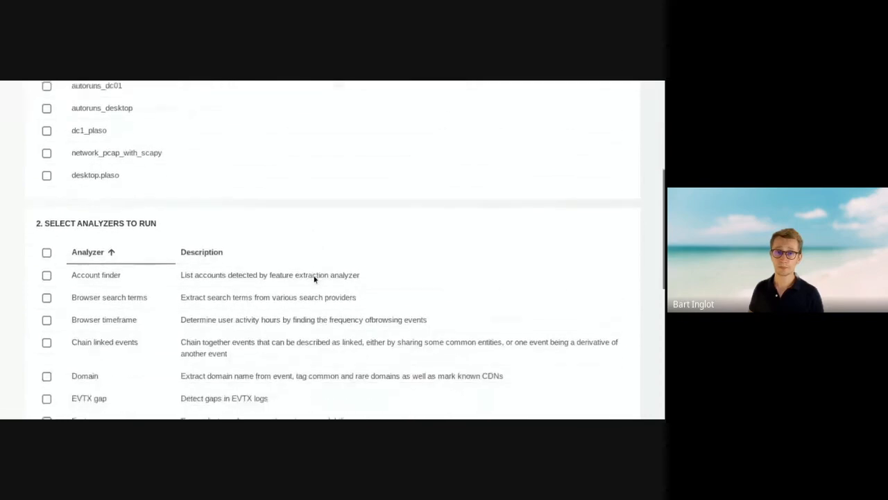
pyautogui.scroll(-1, 314, 279)
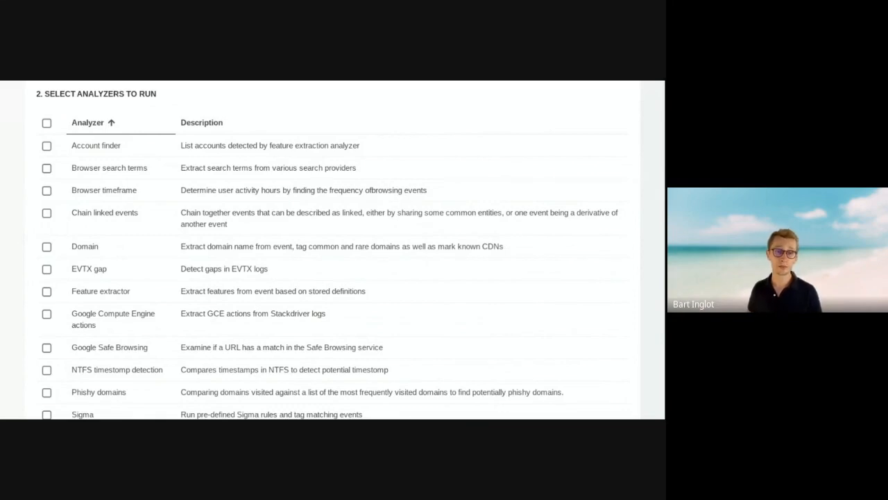
pyautogui.scroll(5, 213, 226)
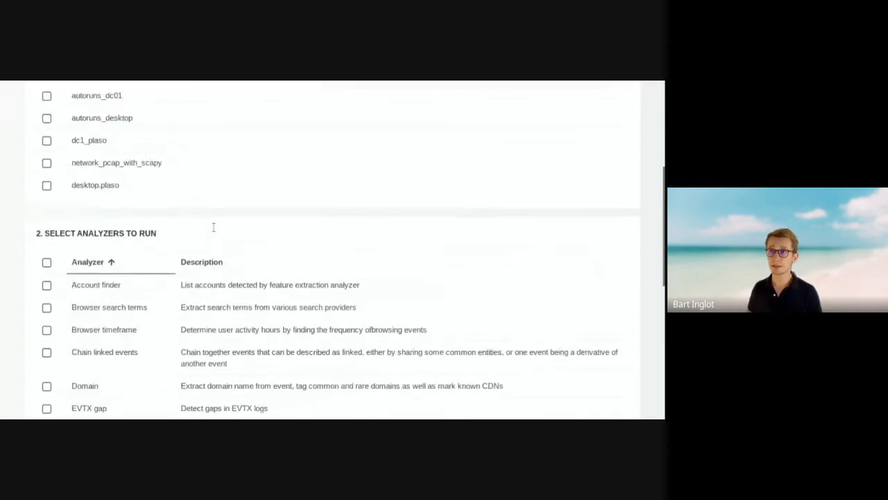
# Run the Account finder analyzer on all six timelines and review the results per timeline
pyautogui.click(46, 235)
pyautogui.scroll(-4, 170, 248)
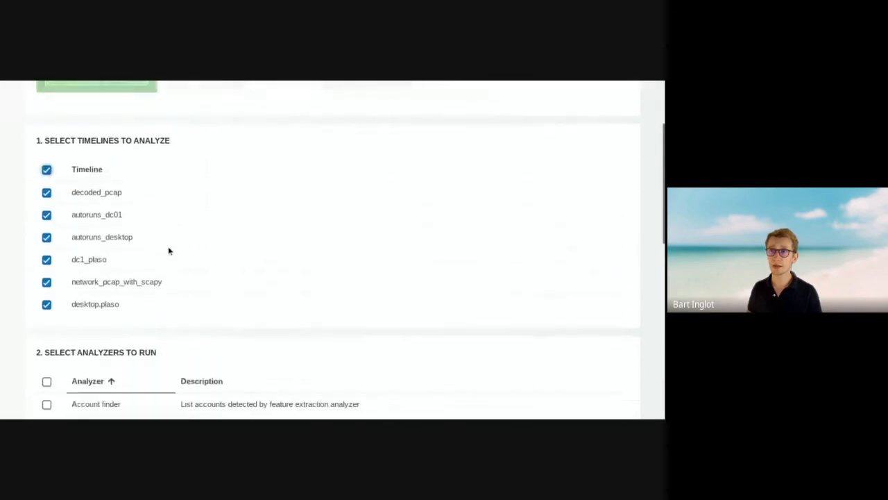
pyautogui.click(47, 192)
pyautogui.scroll(3, 291, 293)
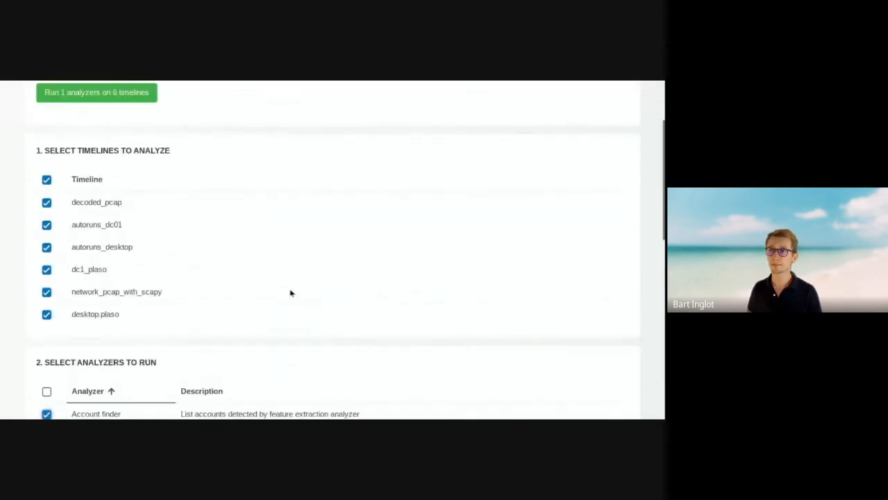
pyautogui.click(87, 103)
pyautogui.scroll(1, 450, 305)
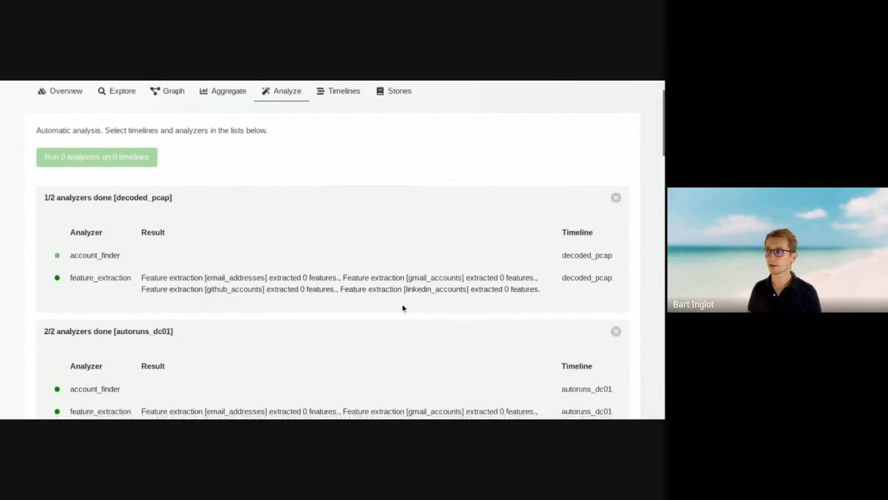
pyautogui.scroll(-3, 401, 303)
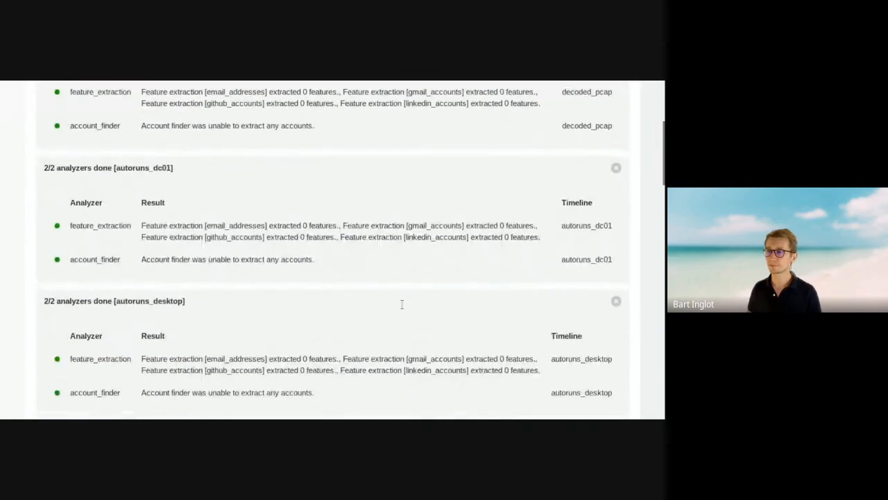
pyautogui.scroll(5, 402, 303)
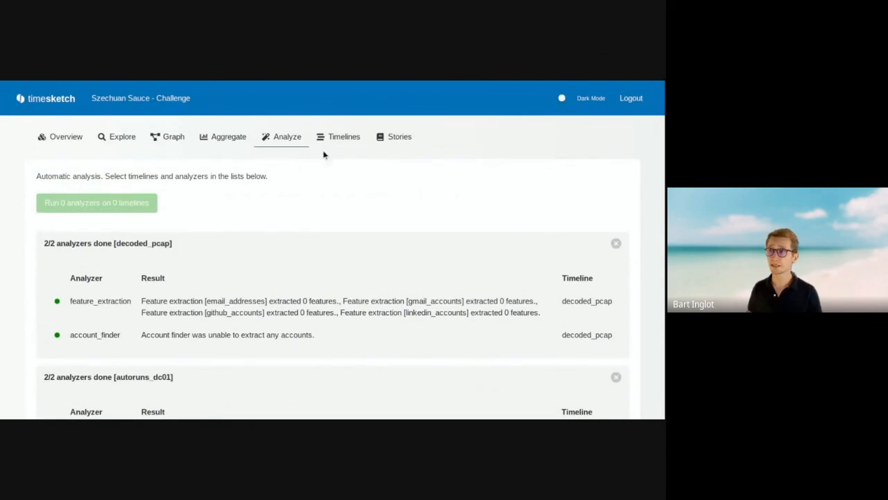
# View the sketch's active timelines and the detailed information for desktop.plaso
pyautogui.click(343, 140)
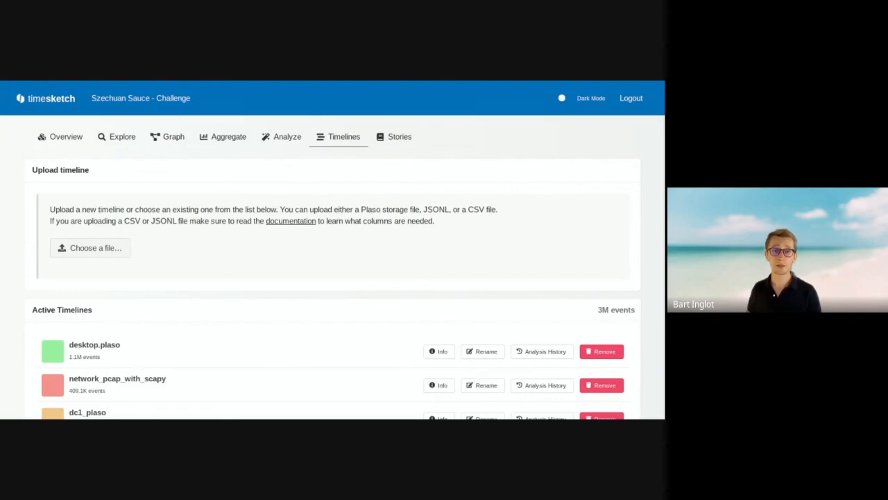
pyautogui.scroll(-3, 303, 238)
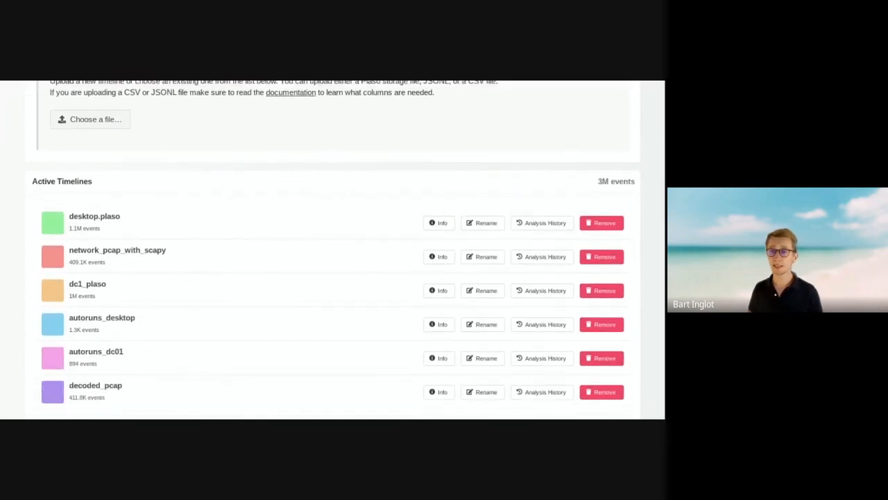
pyautogui.click(437, 225)
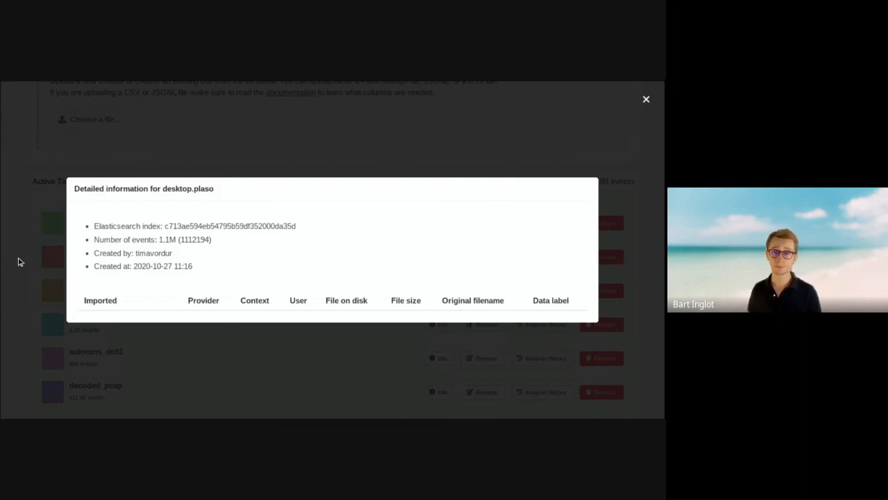
pyautogui.click(316, 355)
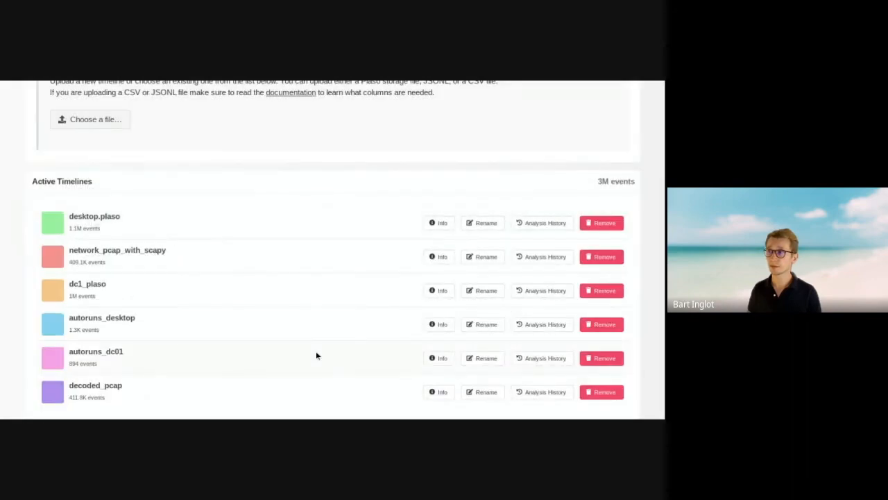
# Show the analysis history of desktop.plaso and view its rename form, closing the form without renaming
pyautogui.click(538, 226)
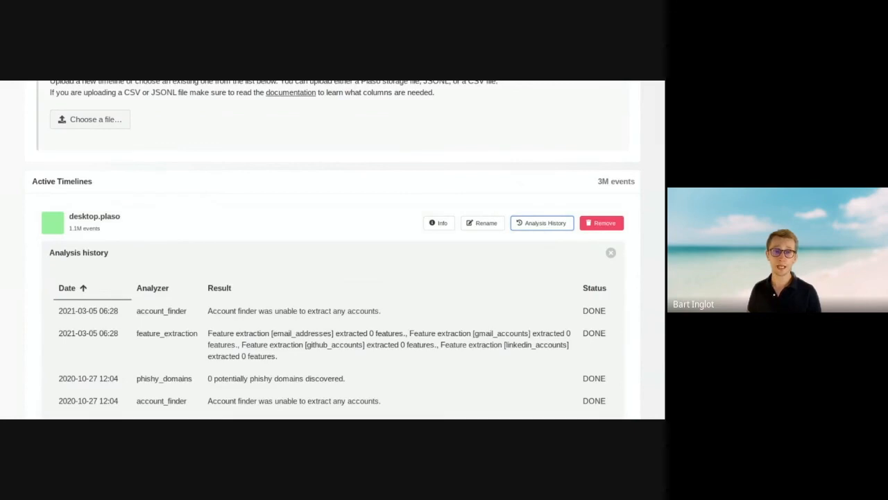
pyautogui.click(484, 223)
pyautogui.click(385, 177)
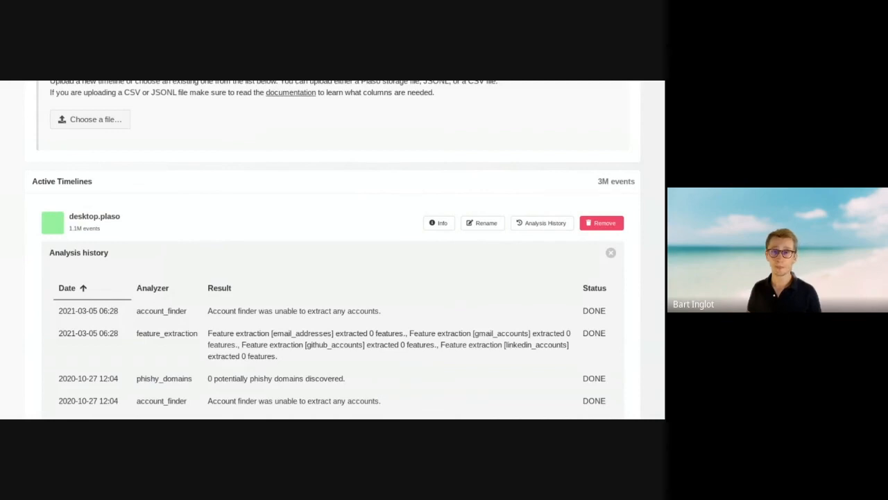
pyautogui.scroll(3, 300, 170)
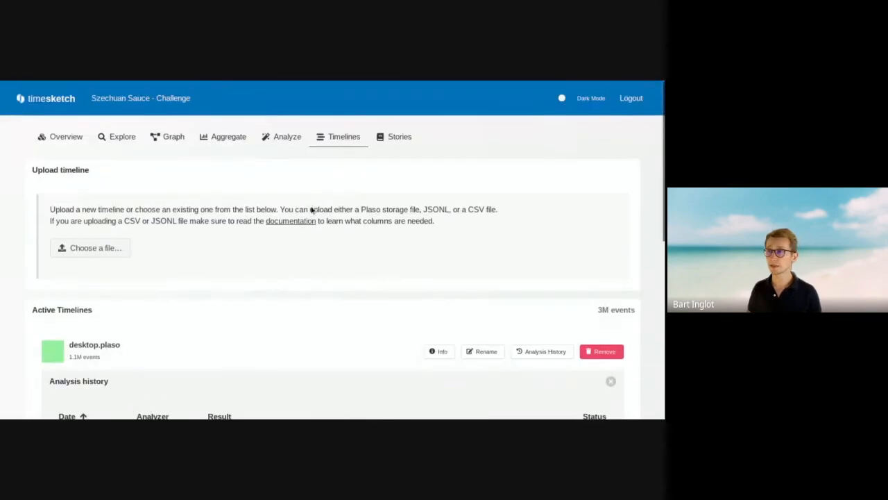
# Open the Browser Artifacts - dc1_plaso story from the sketch's stories
pyautogui.click(400, 137)
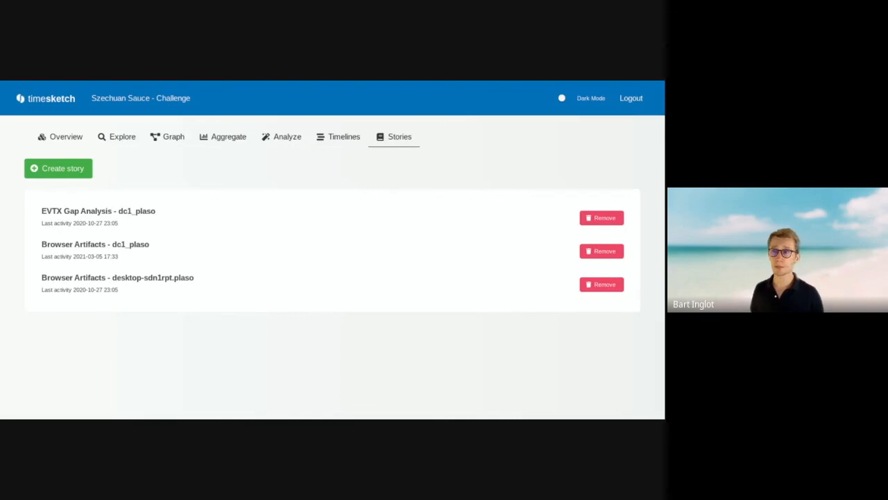
pyautogui.click(130, 245)
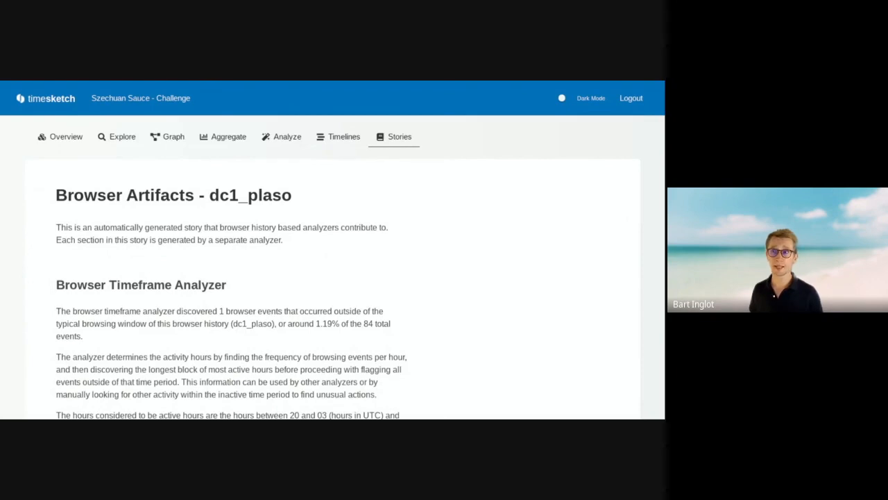
# Save a text block below the story's introduction reading "# Title", "Hello:", "- abc" and "- def", and delete that block
pyautogui.moveTo(201, 236)
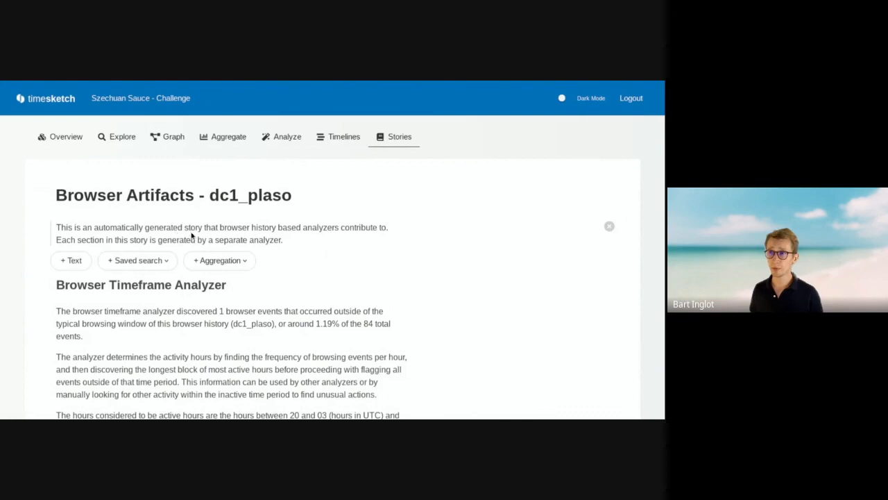
pyautogui.click(81, 262)
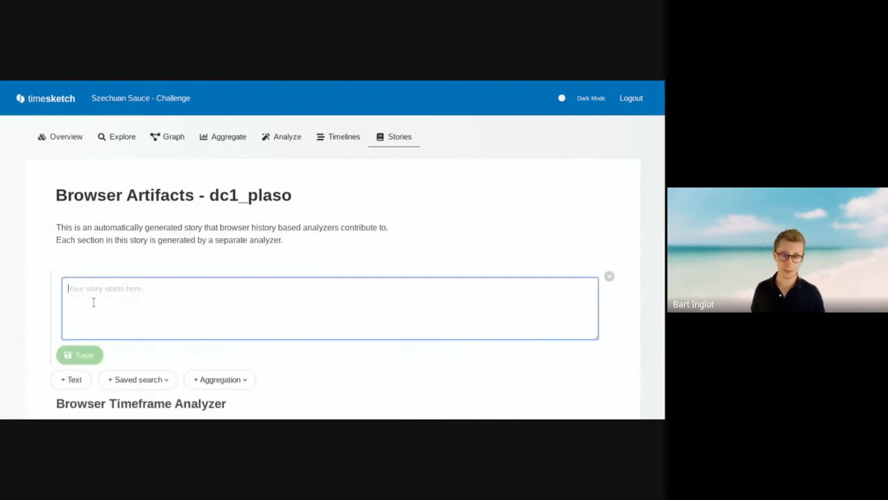
pyautogui.write('# Tit')
pyautogui.write('le')
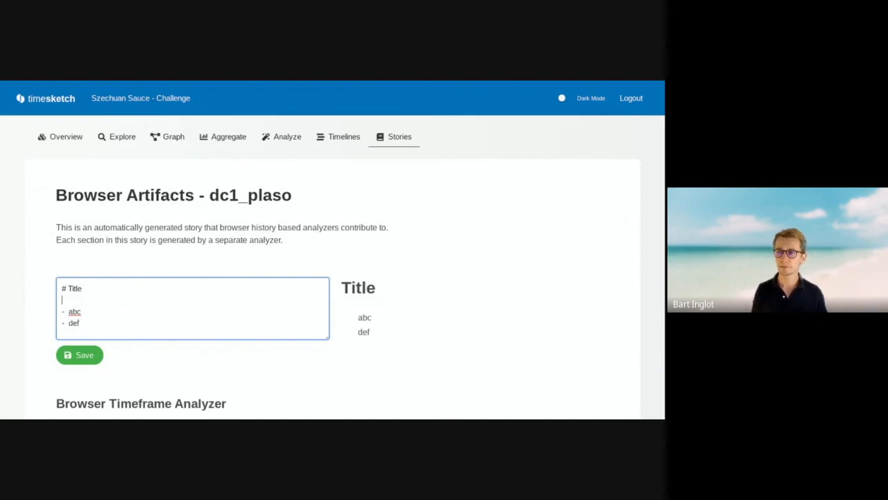
pyautogui.press('Return')
pyautogui.write('Hello:')
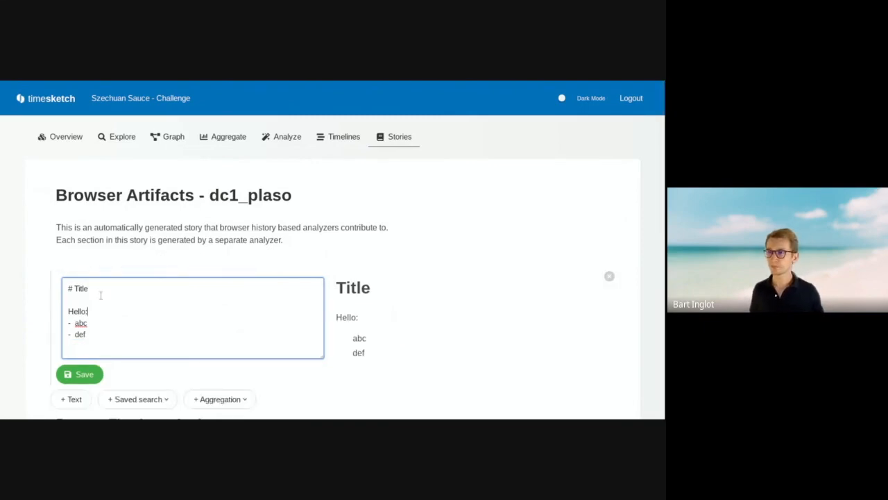
pyautogui.click(81, 374)
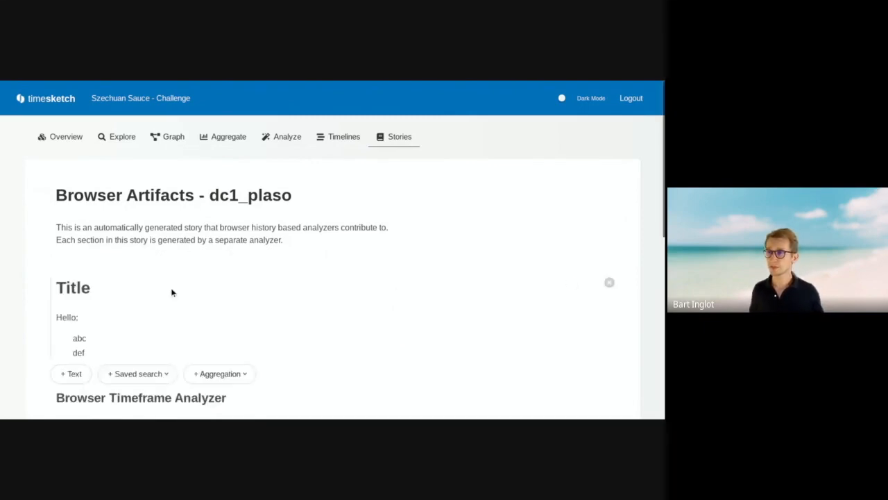
pyautogui.click(609, 282)
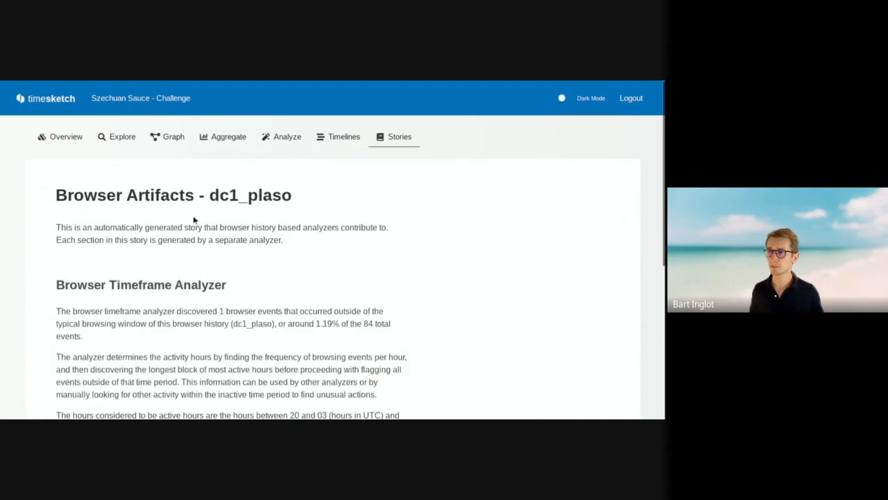
# View the saved searches that can be inserted into the story, and remove the Browser Timeframe Analyzer text block
pyautogui.click(159, 261)
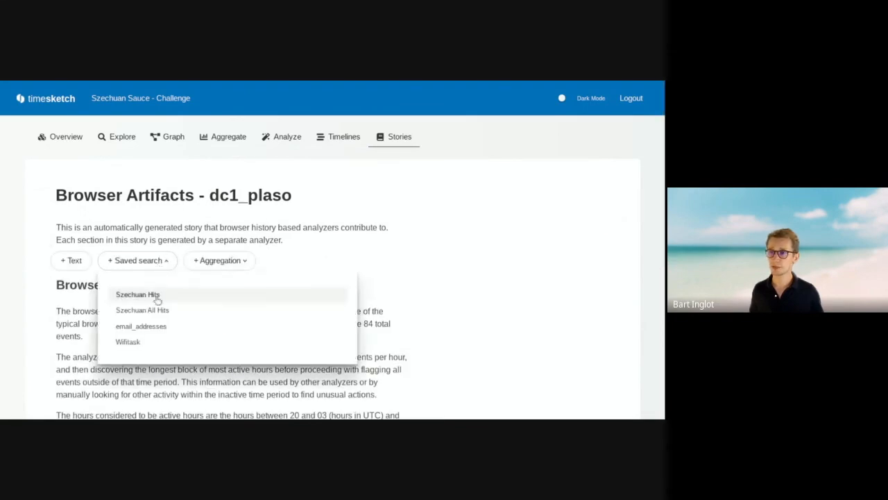
pyautogui.click(231, 260)
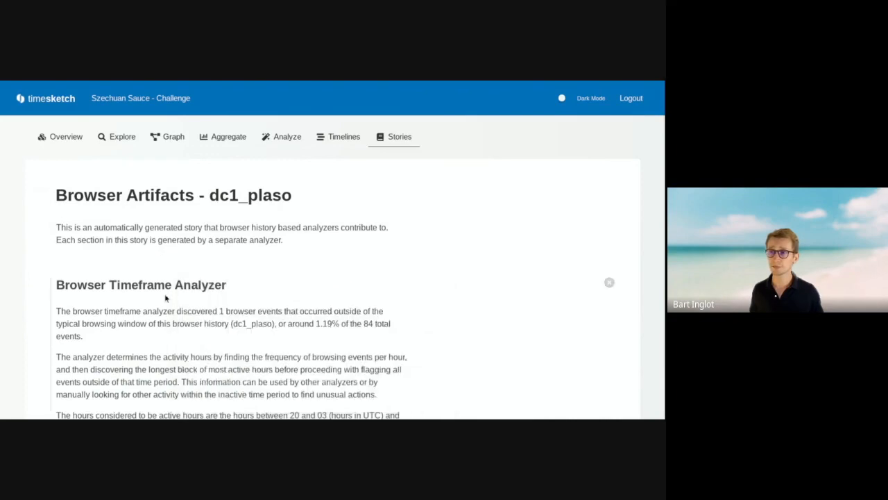
pyautogui.scroll(-3, 35, 281)
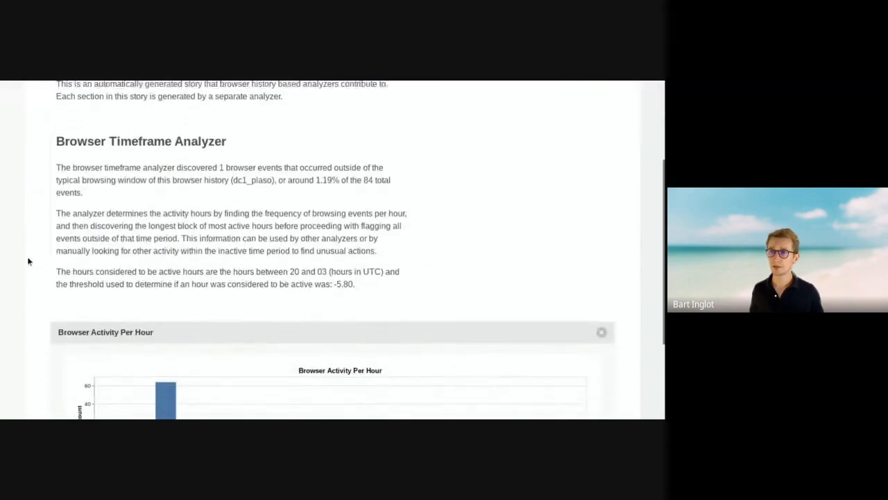
pyautogui.click(193, 219)
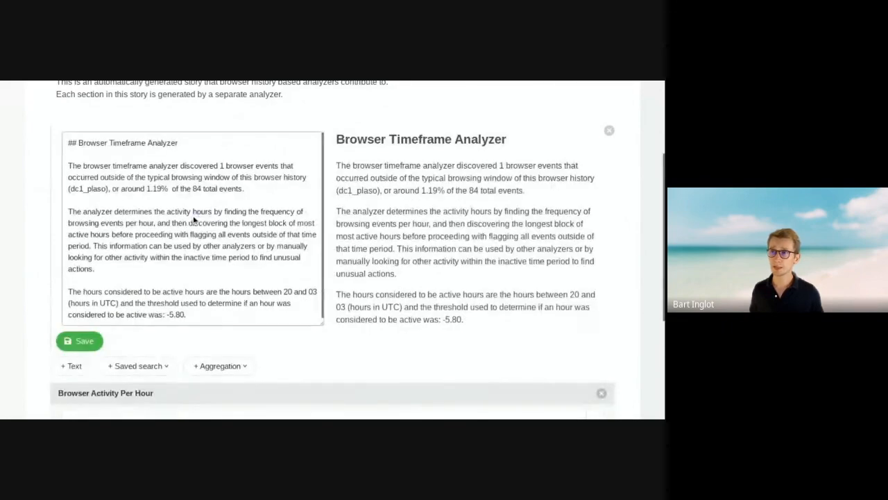
pyautogui.click(611, 132)
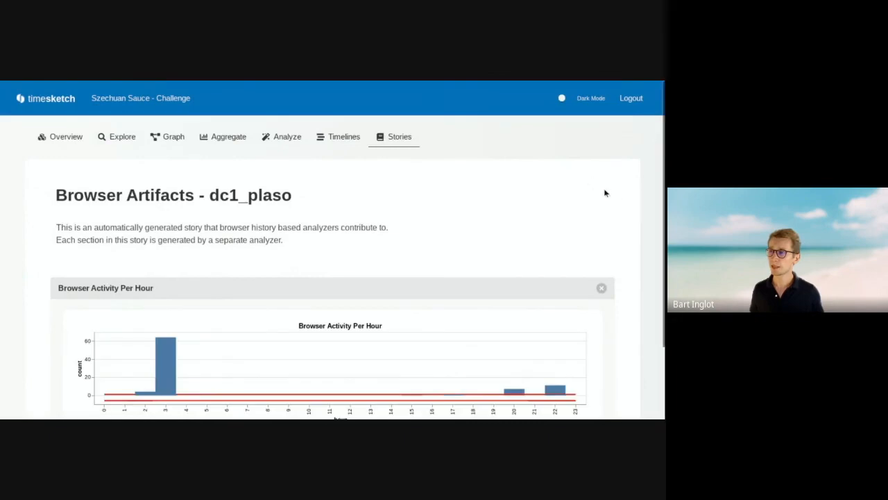
# Examine the Browser Activity Per Hour chart in the story
pyautogui.scroll(-1, 610, 198)
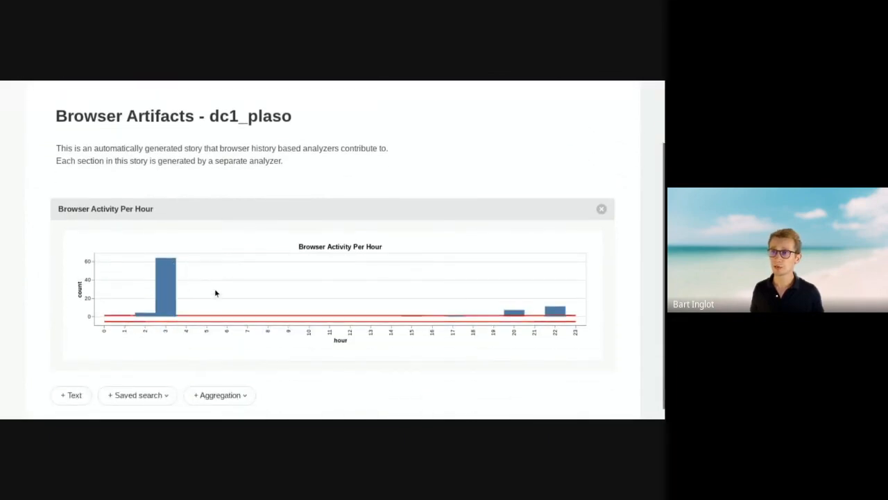
pyautogui.scroll(1, 215, 291)
pyautogui.scroll(5, 192, 278)
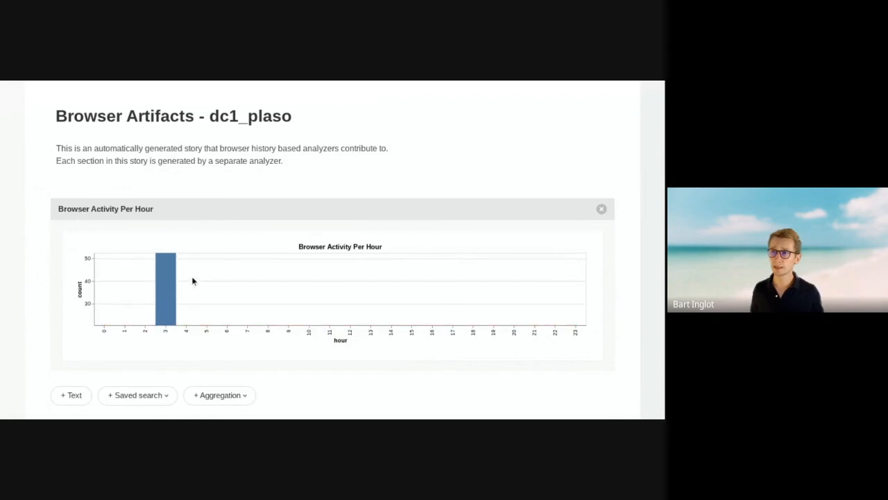